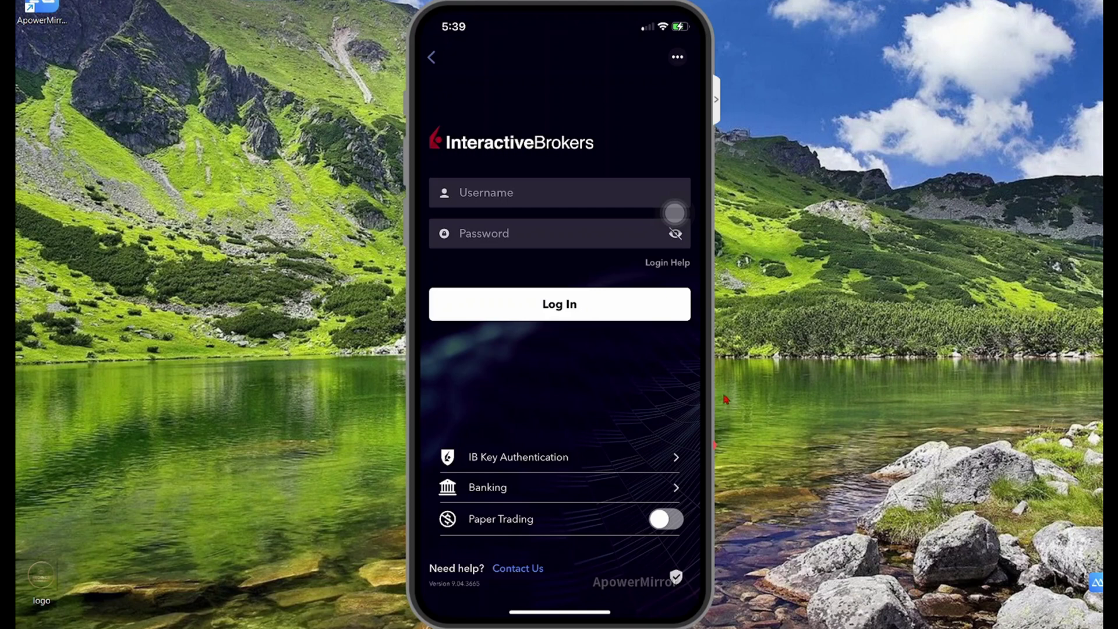
Select the Username field on the IBKR Mobile login screen
left_click(526, 195)
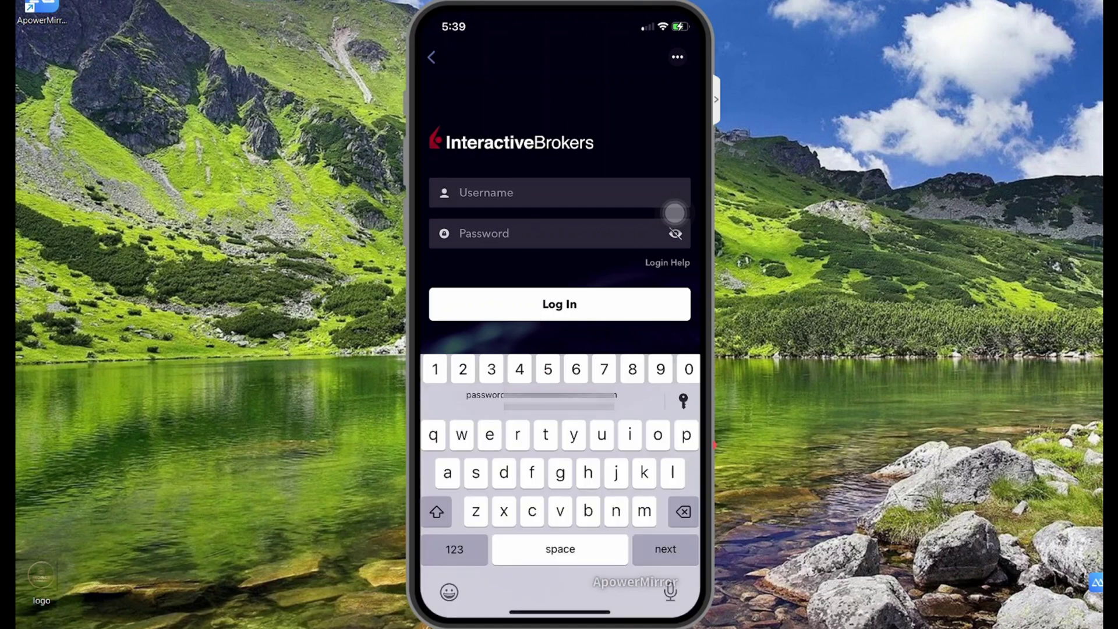
Log in to reach the Home screen showing a -12.17% one-year total return
left_click(561, 319)
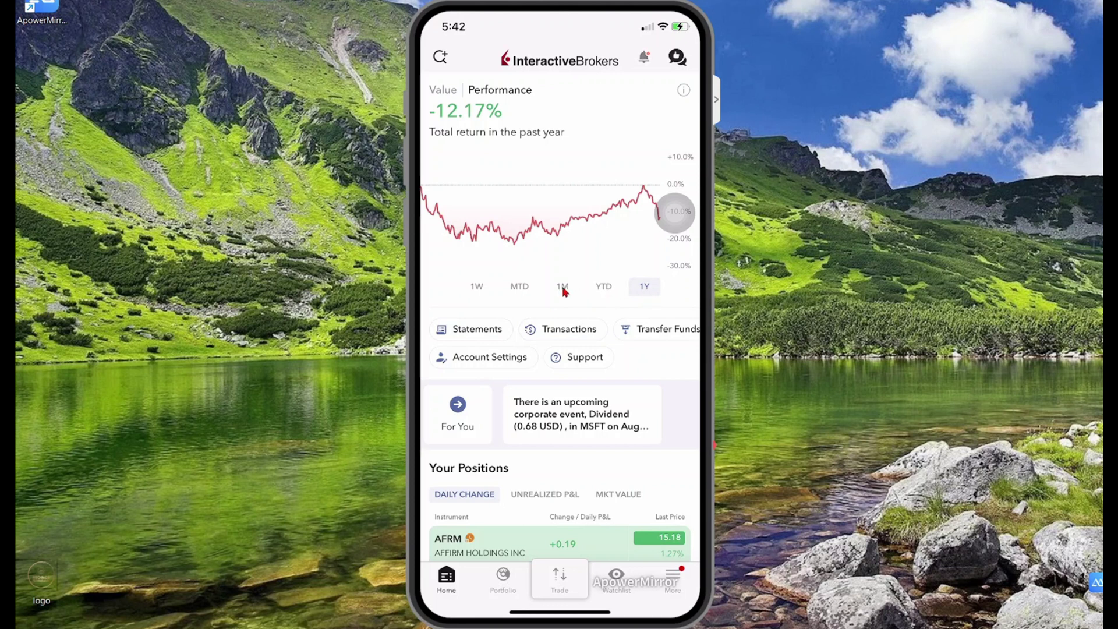
Switch the performance chart to 1W, then YTD (+9.20%), and open Statements
left_click(477, 287)
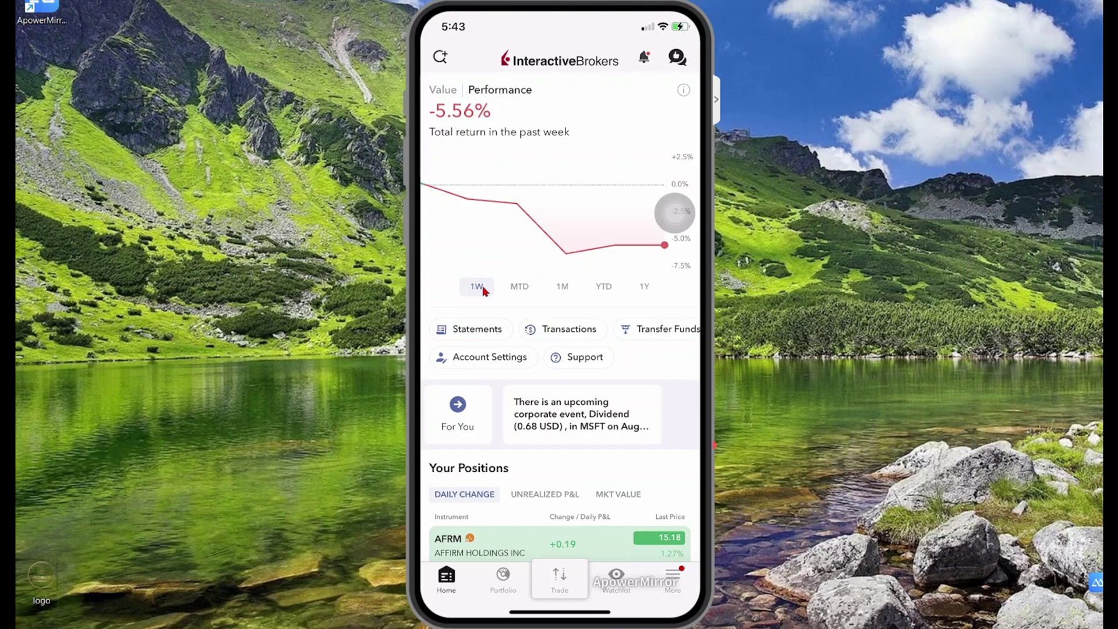
left_click(605, 288)
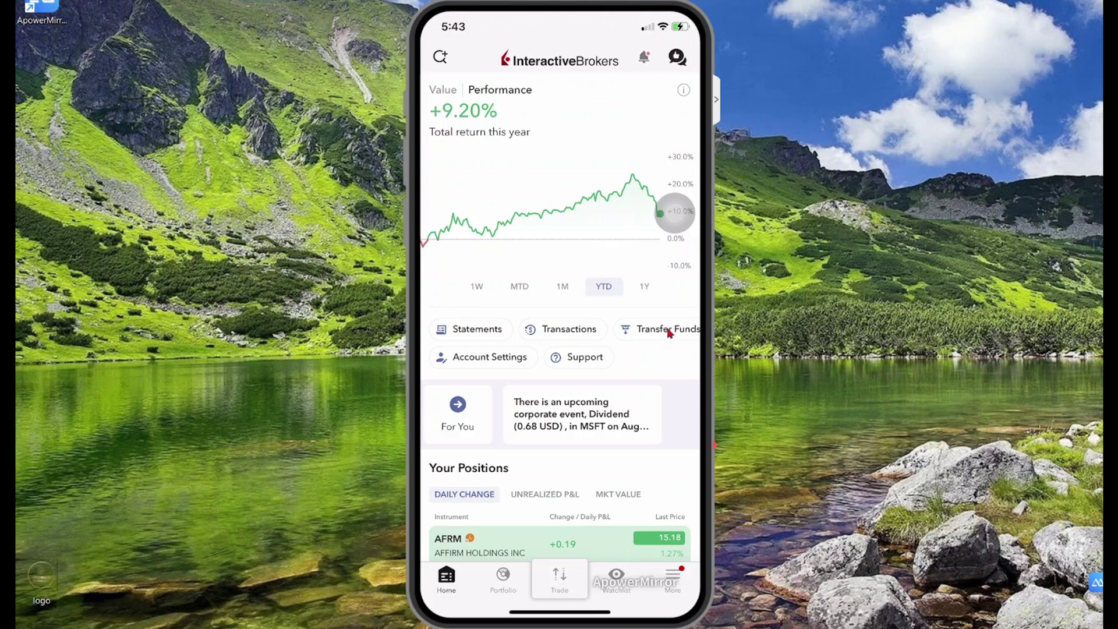
left_click(467, 335)
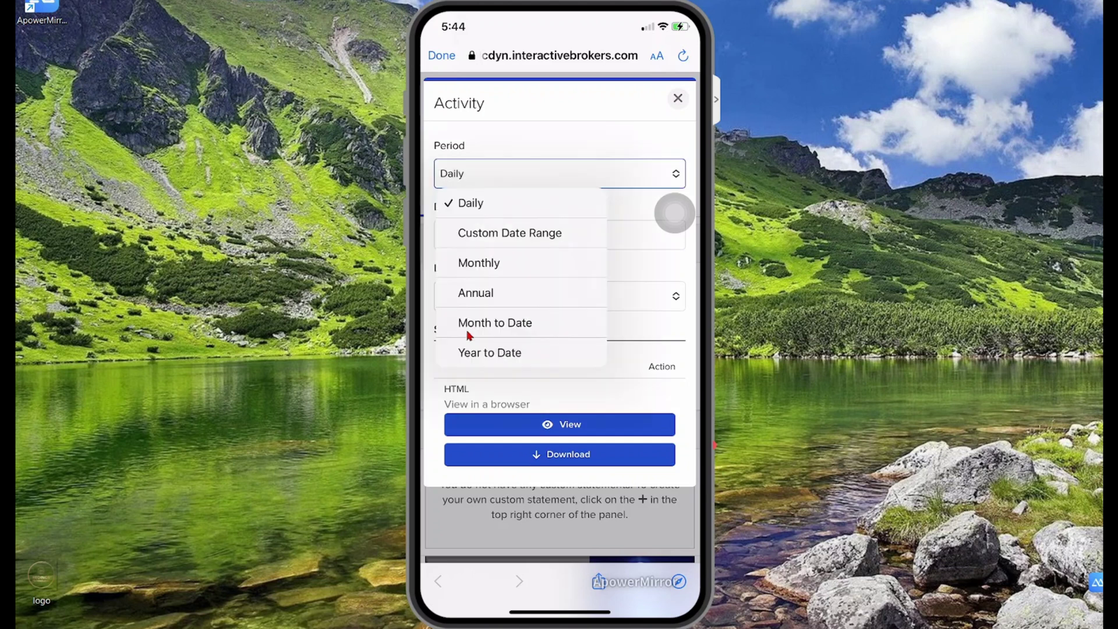
View the July 2023 monthly Activity Statement and check Account Information and Net Asset Value
left_click(492, 266)
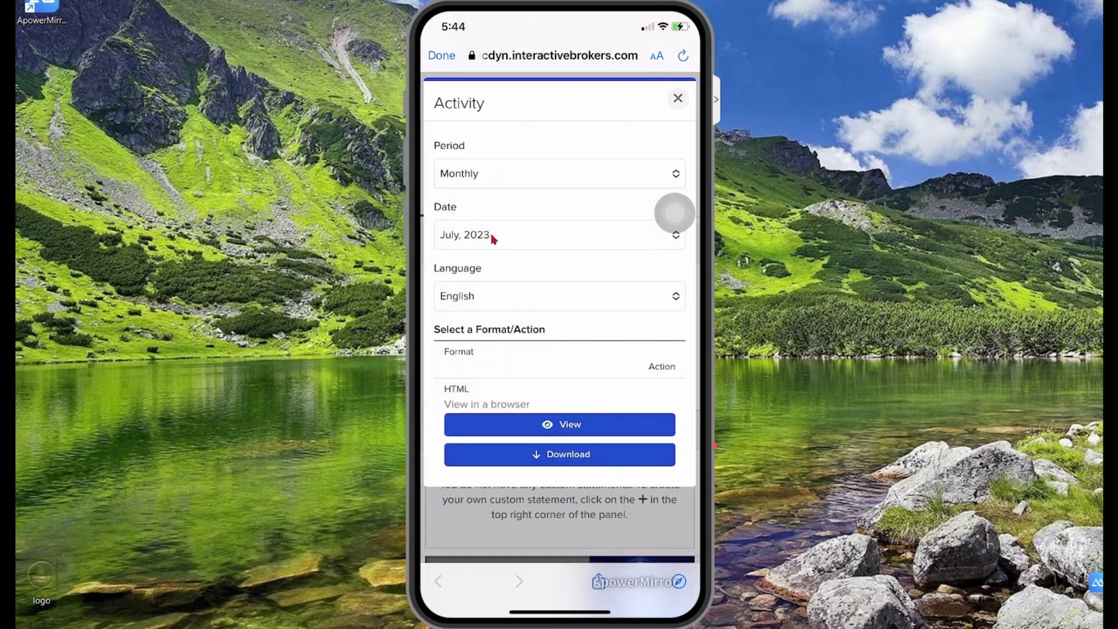
left_click(561, 429)
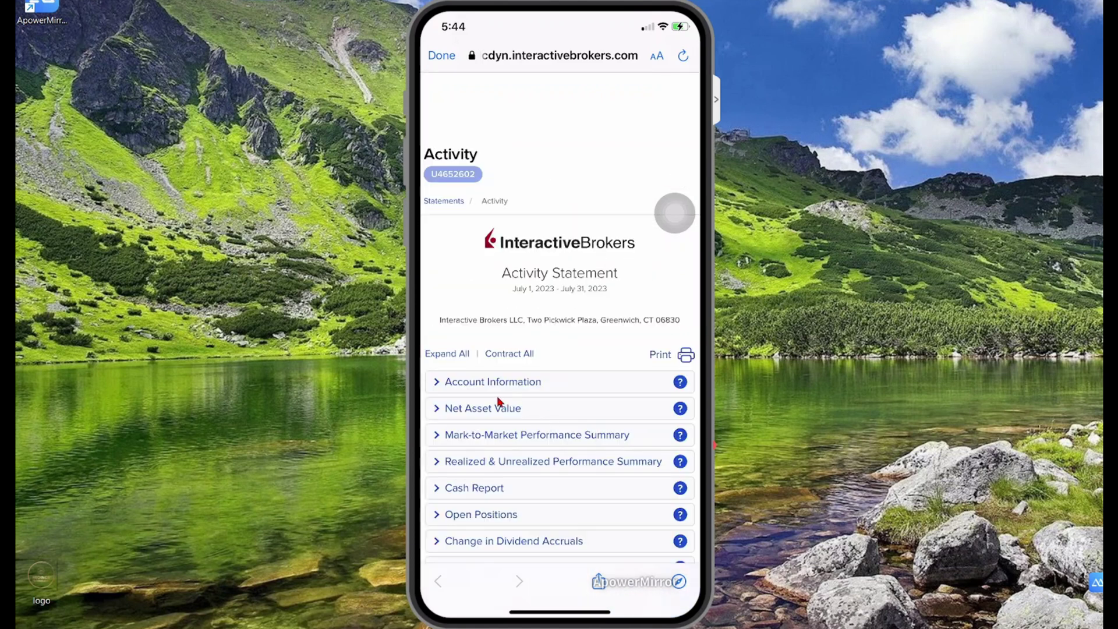
left_click(437, 383)
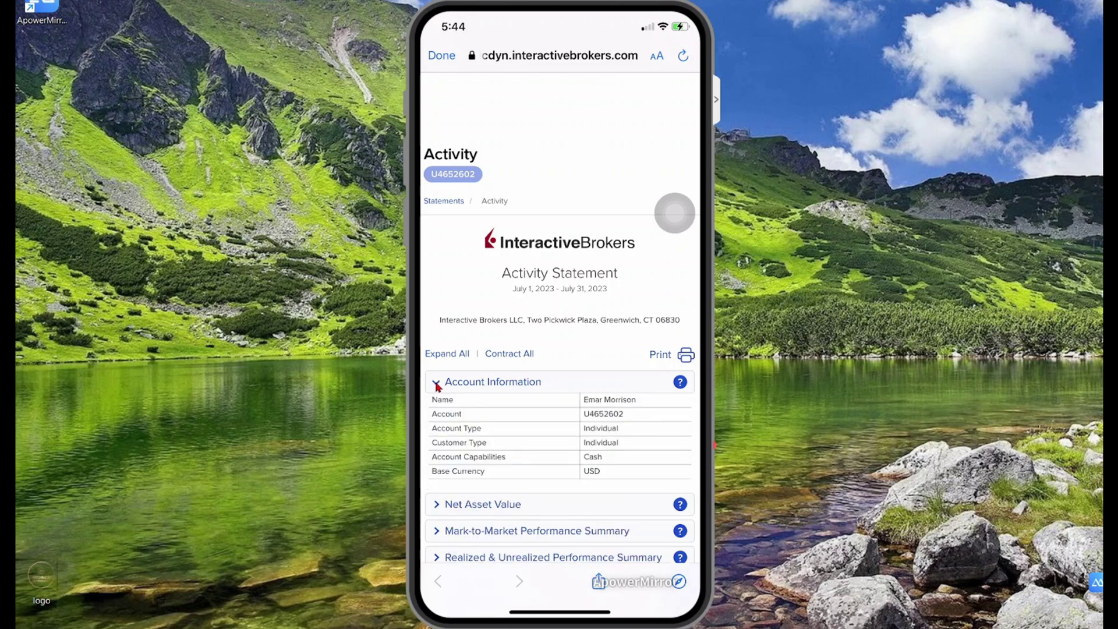
left_click(436, 384)
left_click(438, 409)
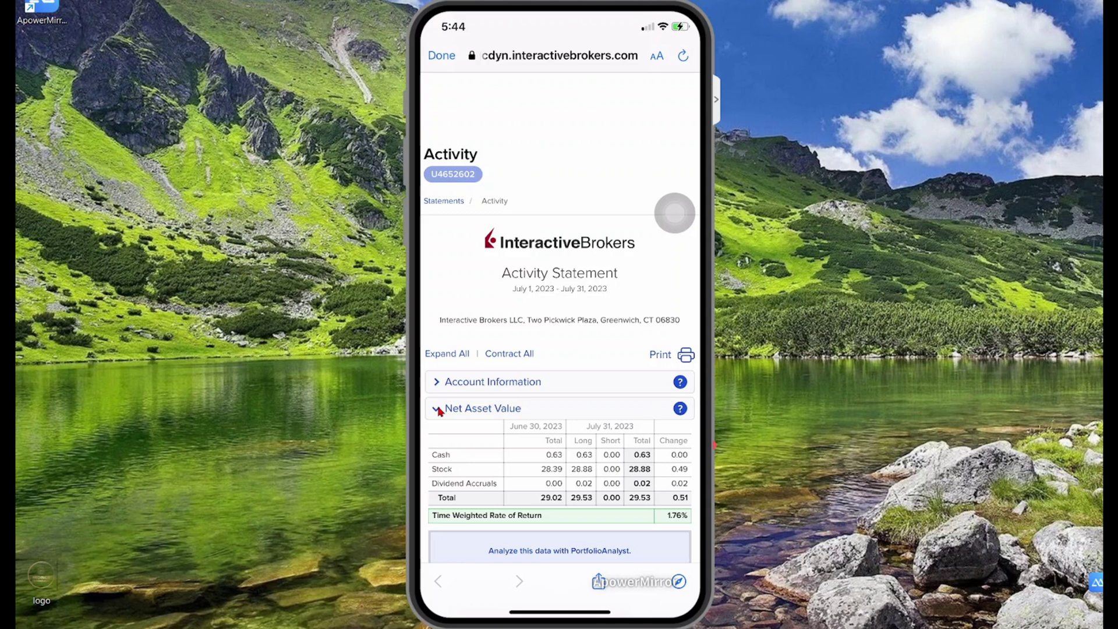
left_click(438, 409)
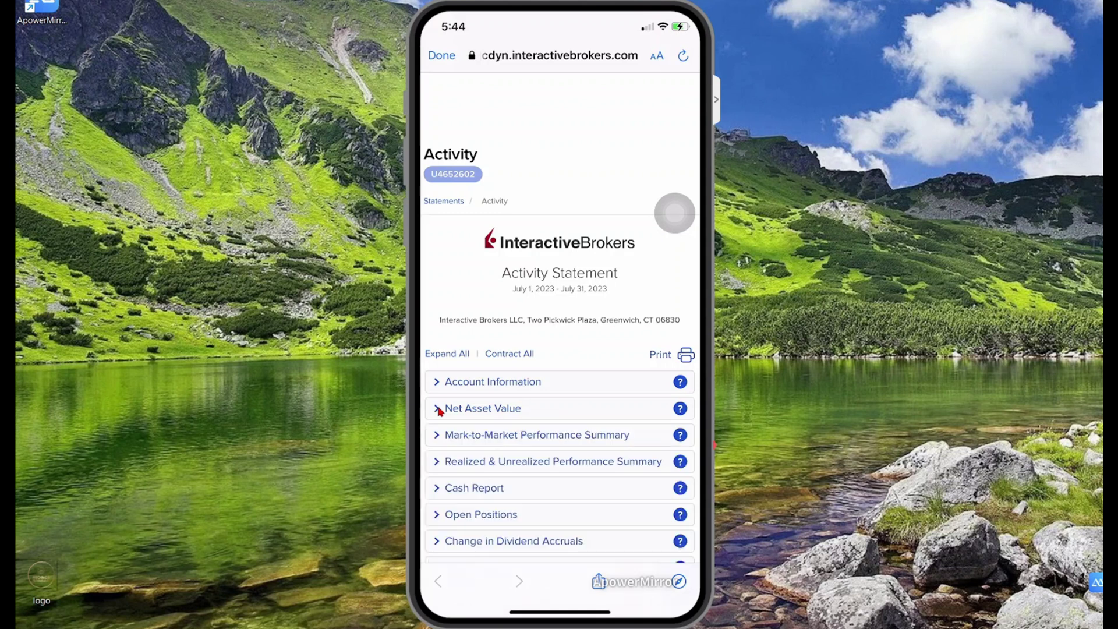
Review the Mark-to-Market Summary and Cash Report (0.63 cash), then close the statement
left_click(437, 436)
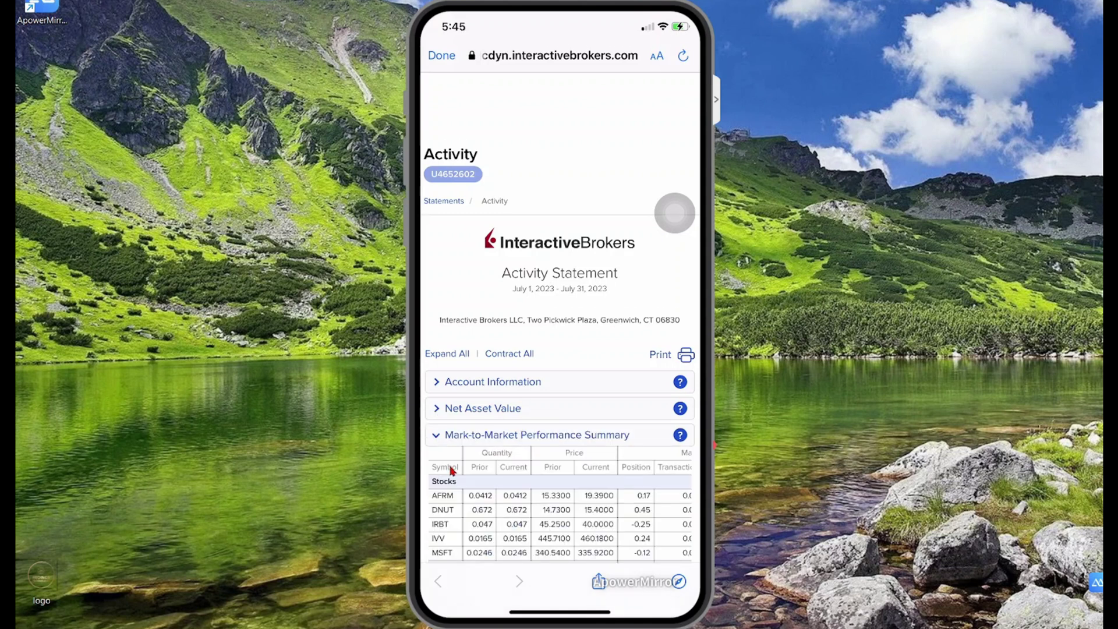
scroll(448, 466, "down", 5)
left_click(436, 235)
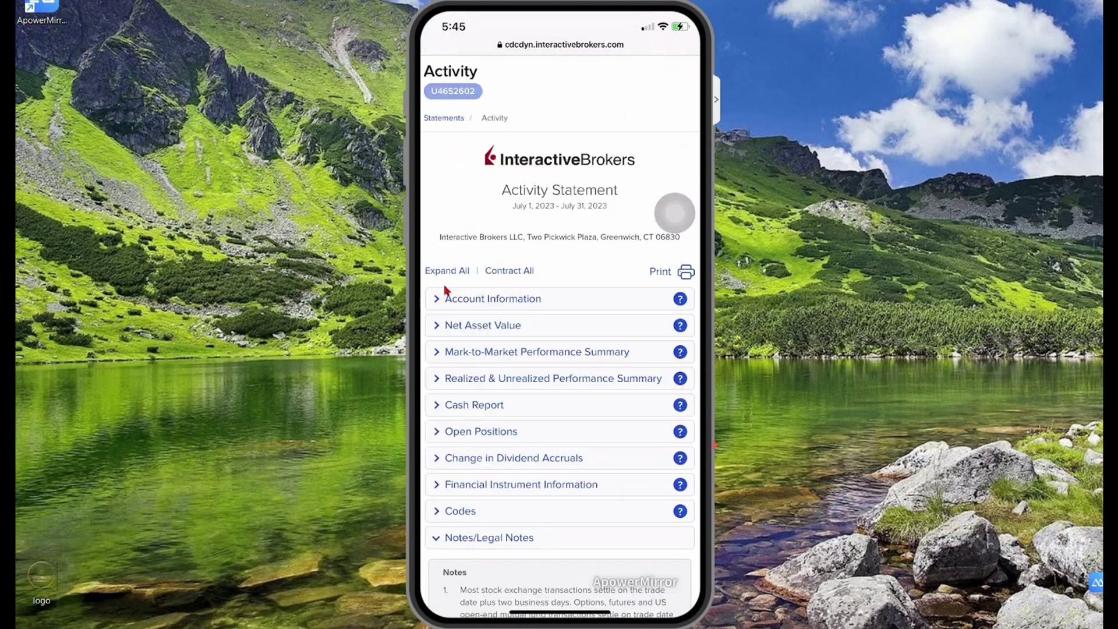
left_click(437, 407)
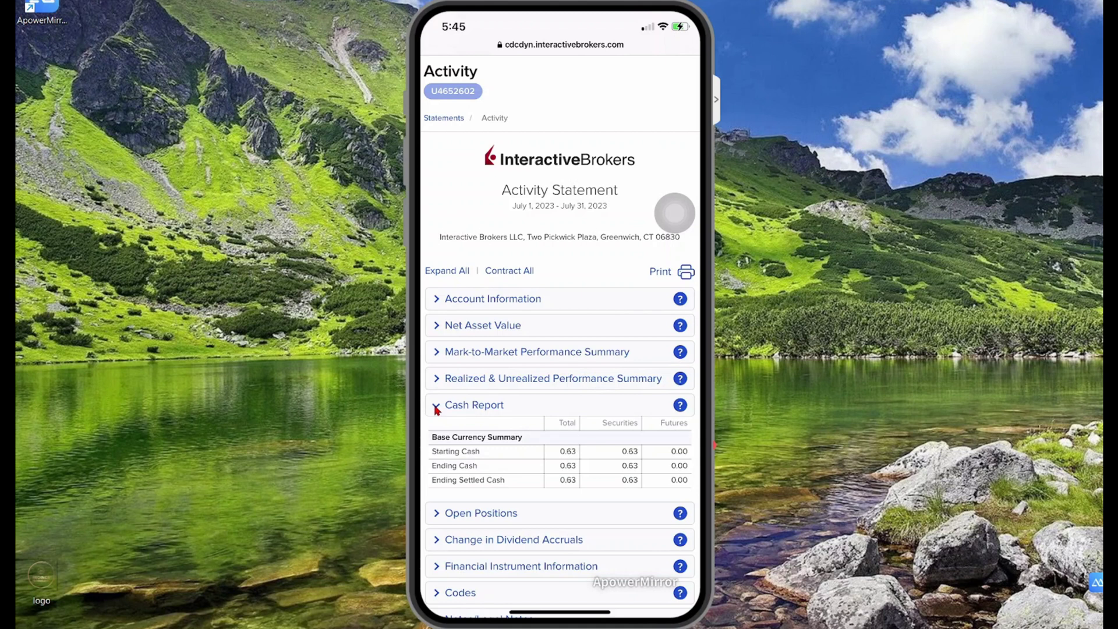
left_click(442, 26)
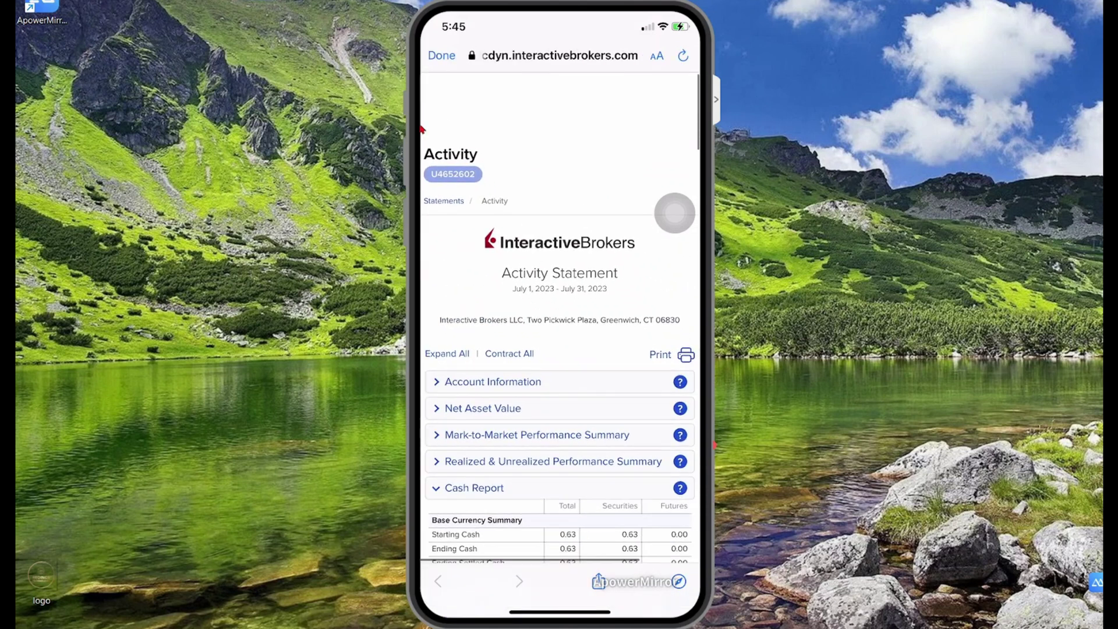
left_click(448, 59)
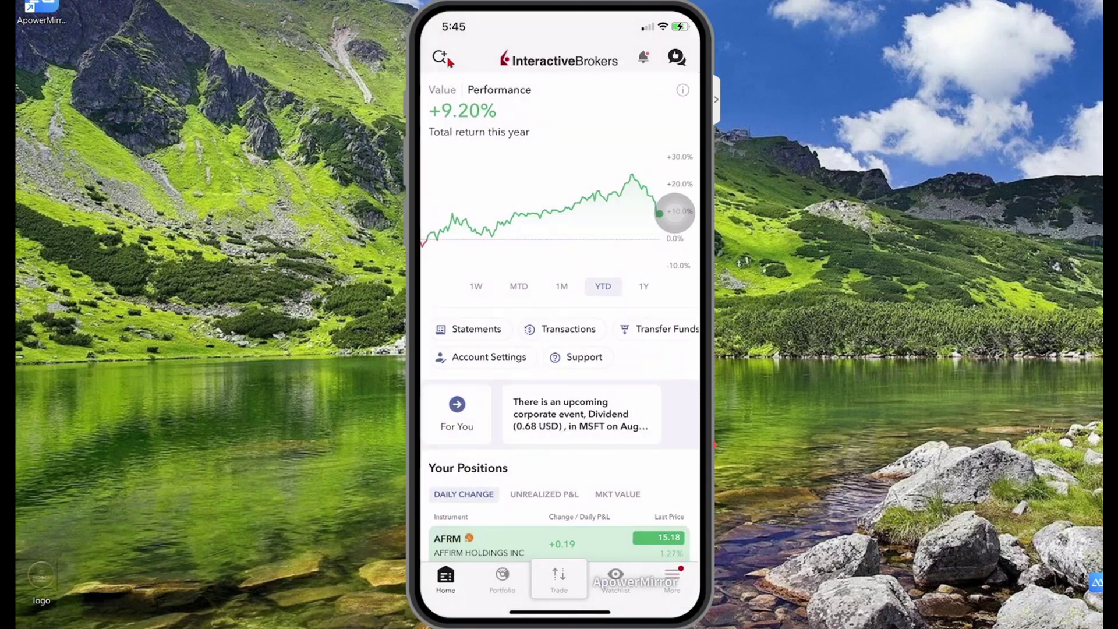
left_click(565, 341)
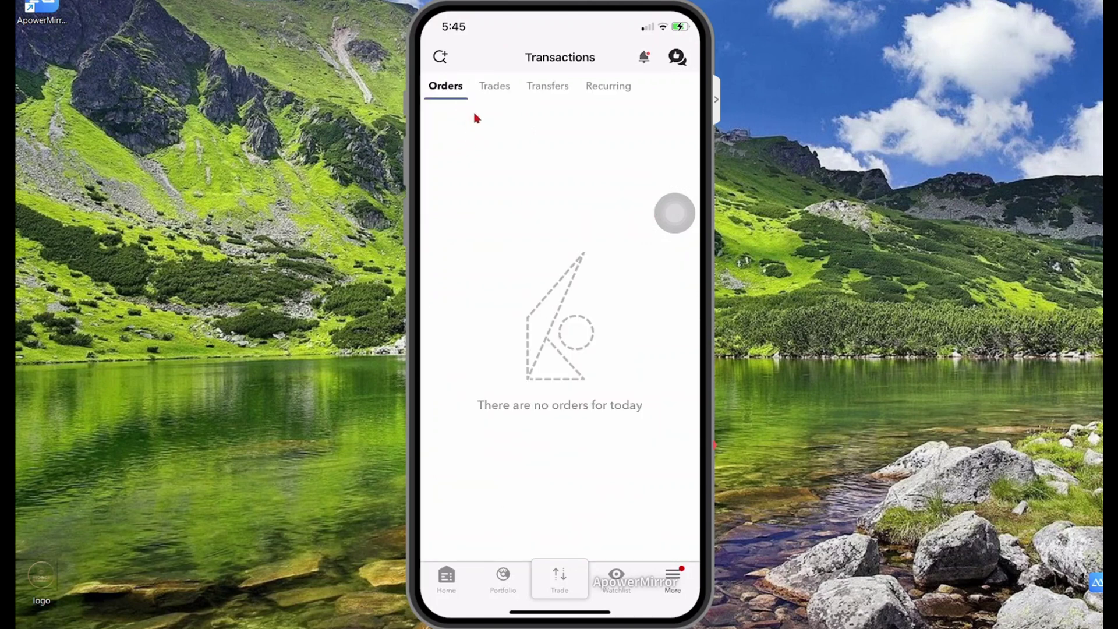
left_click(498, 92)
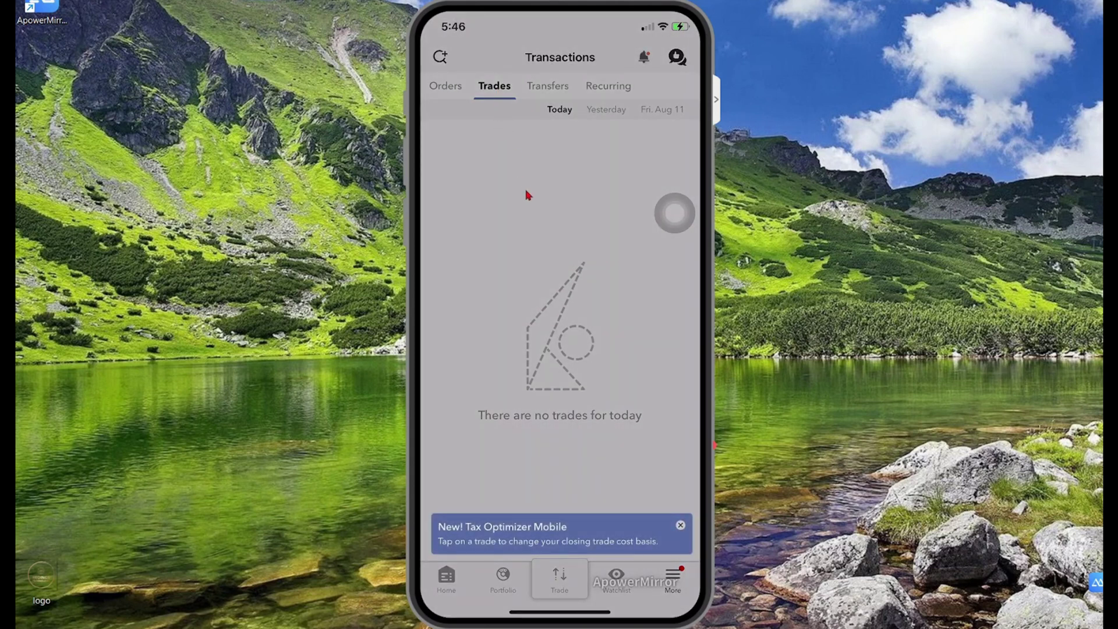
left_click(553, 114)
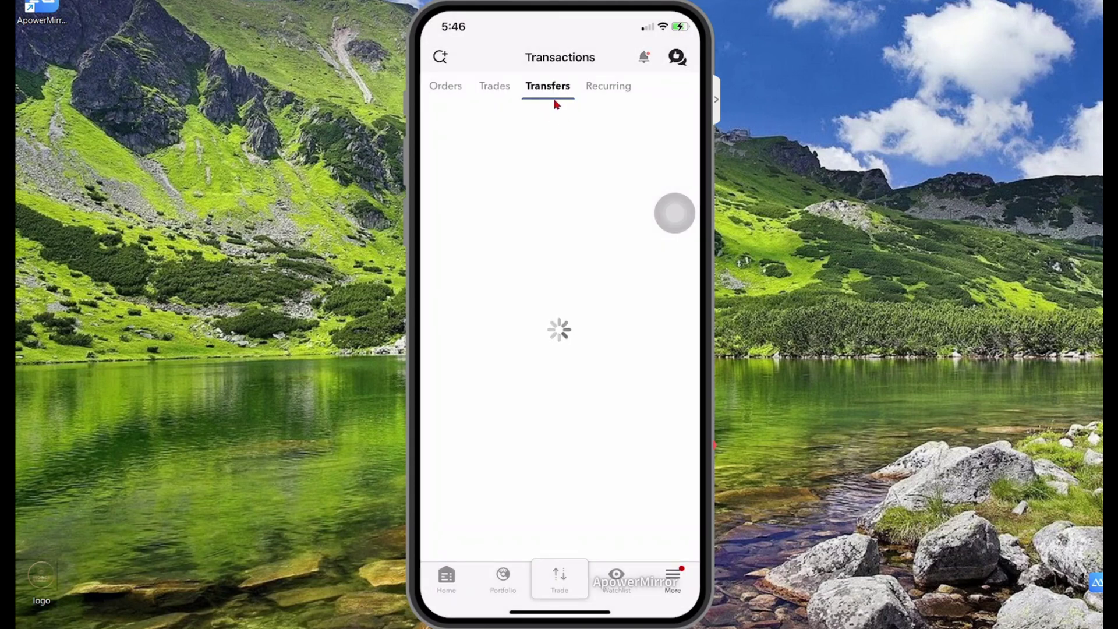
left_click(601, 89)
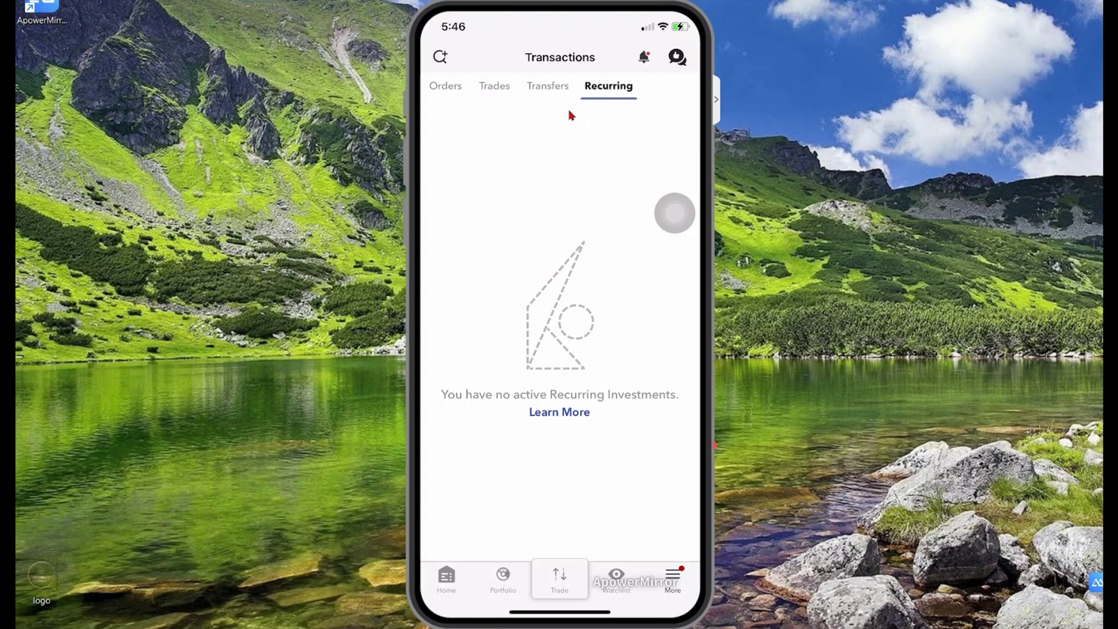
left_click(446, 576)
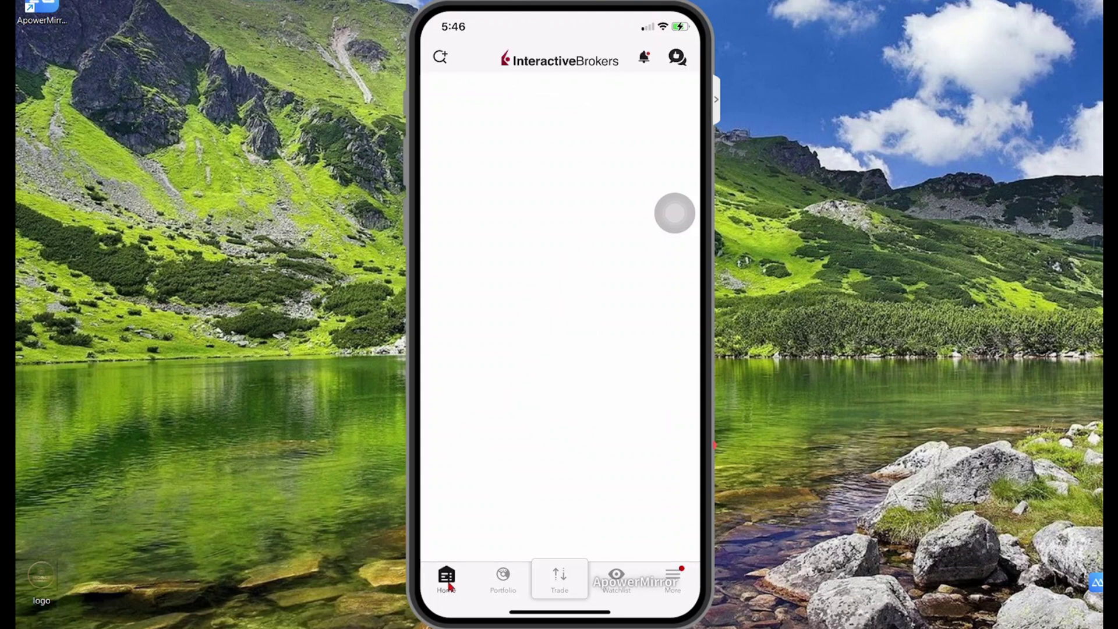
Pick the Individual account in Transfer Funds, leave without continuing, and go to Account Settings
left_click(654, 331)
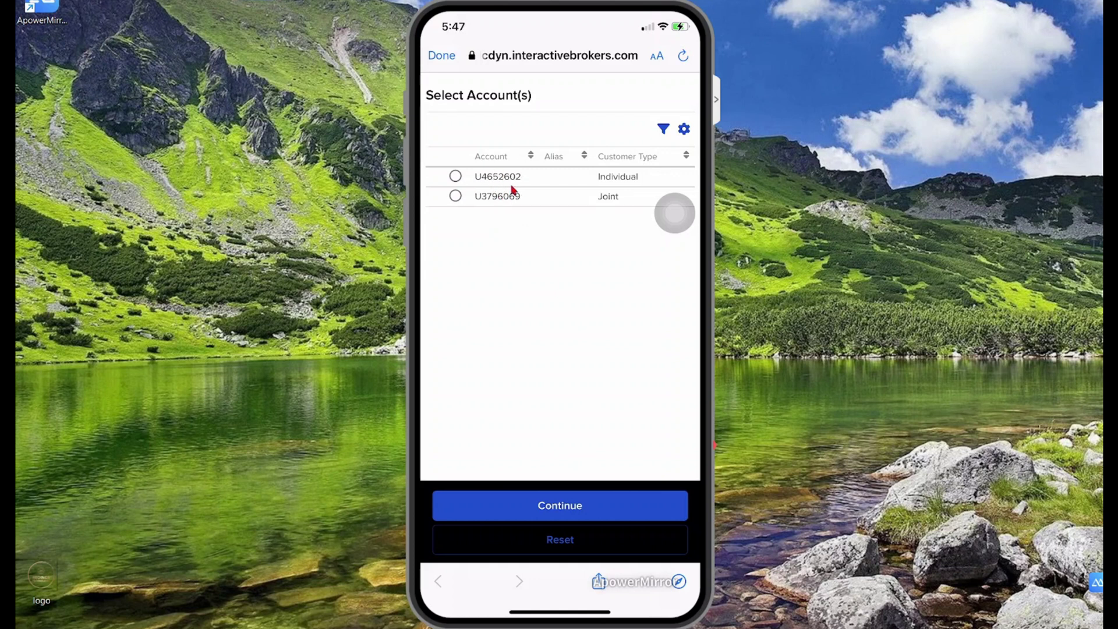
left_click(455, 177)
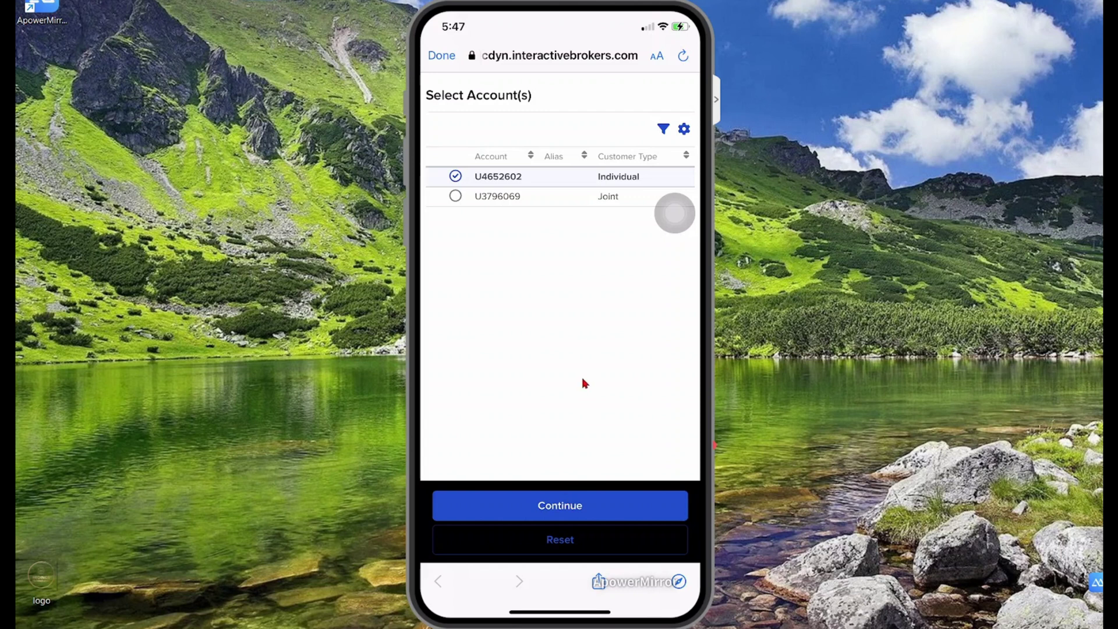
left_click(438, 56)
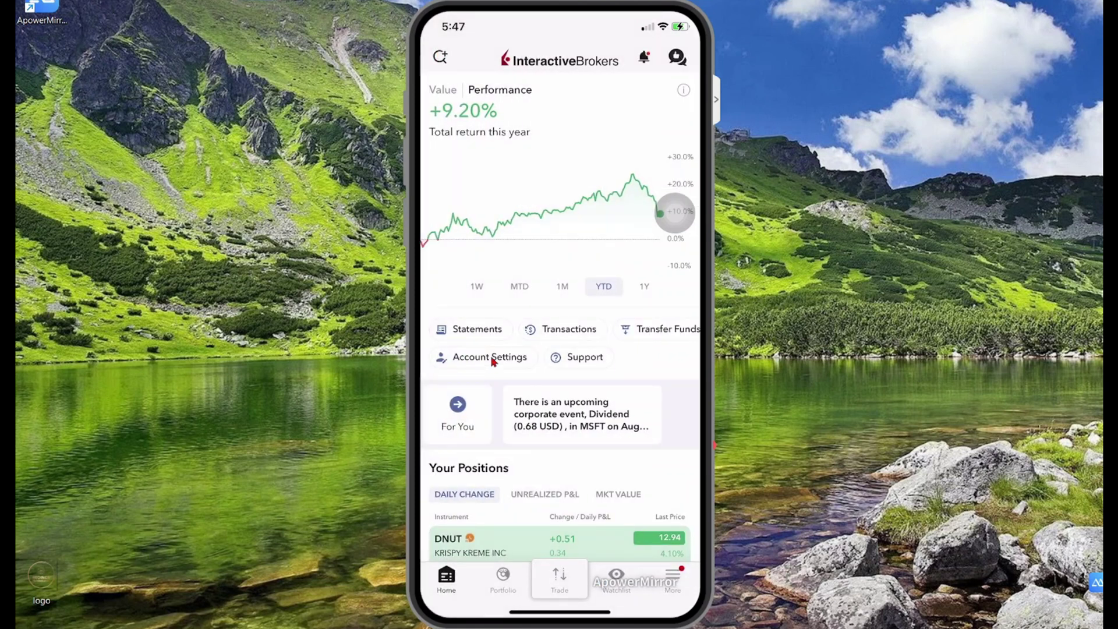
left_click(497, 358)
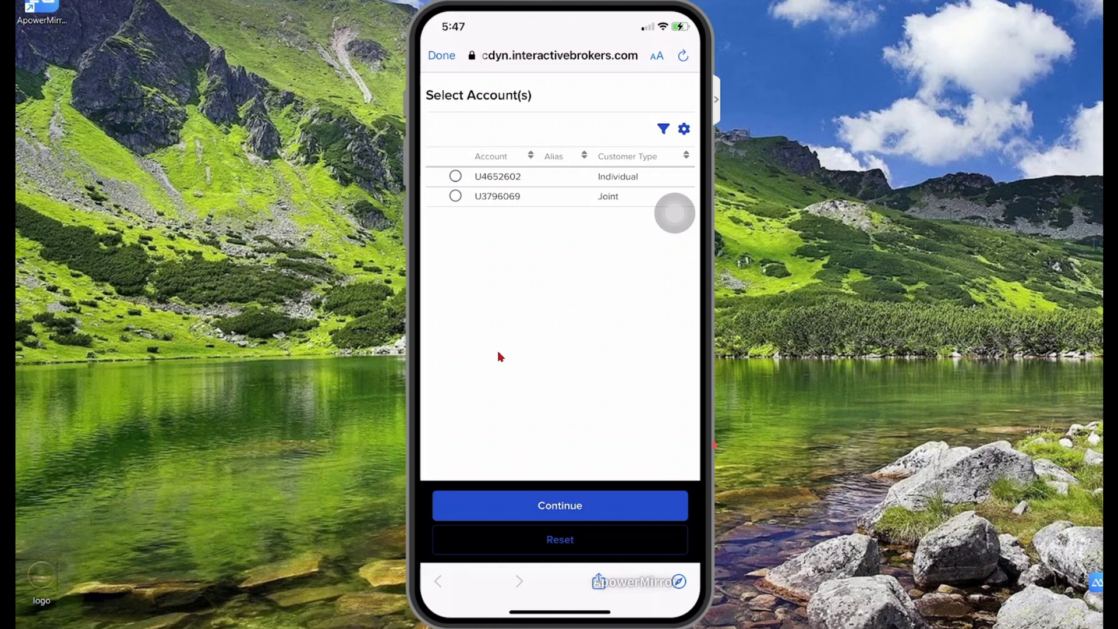
Open the Individual account's Dividend Election settings (stocks set to Reinvest), then return home
left_click(455, 176)
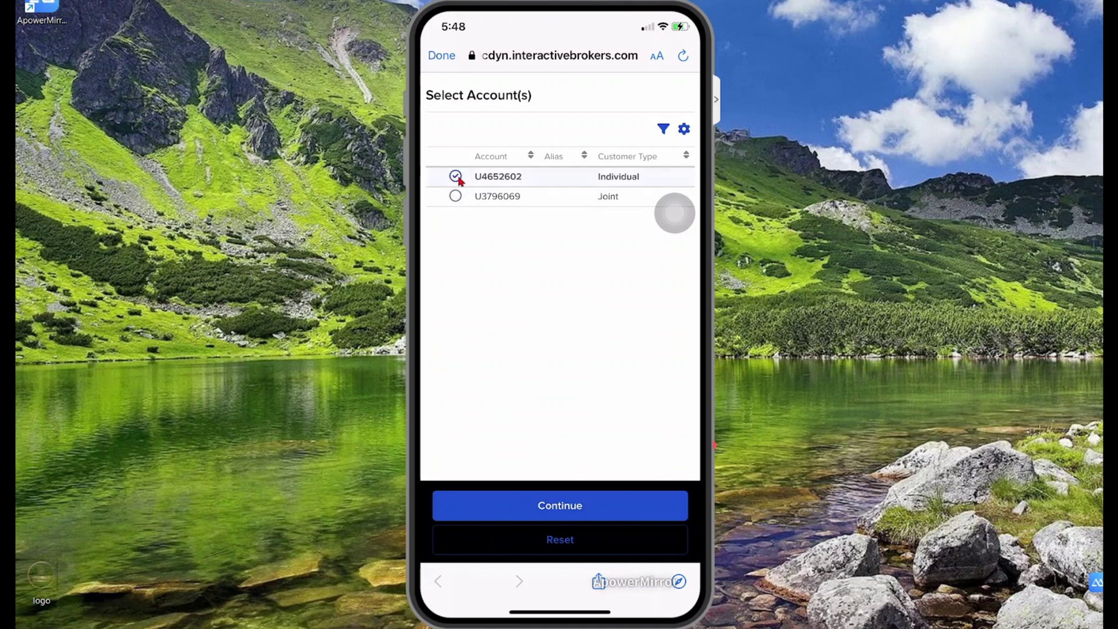
left_click(571, 508)
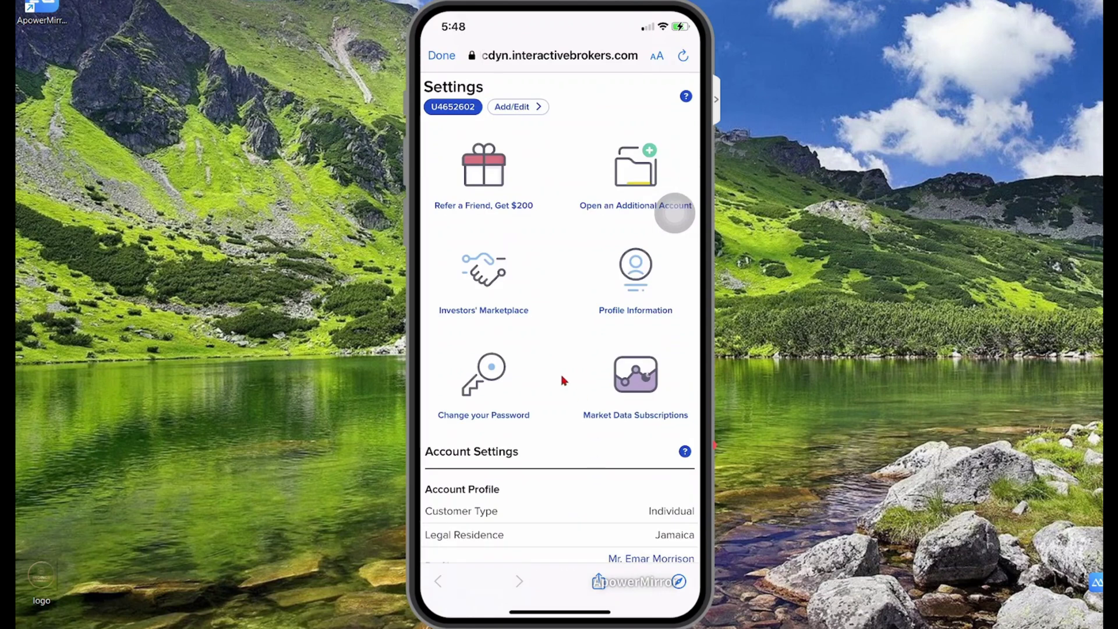
scroll(581, 375, "down", 5)
scroll(581, 374, "down", 5)
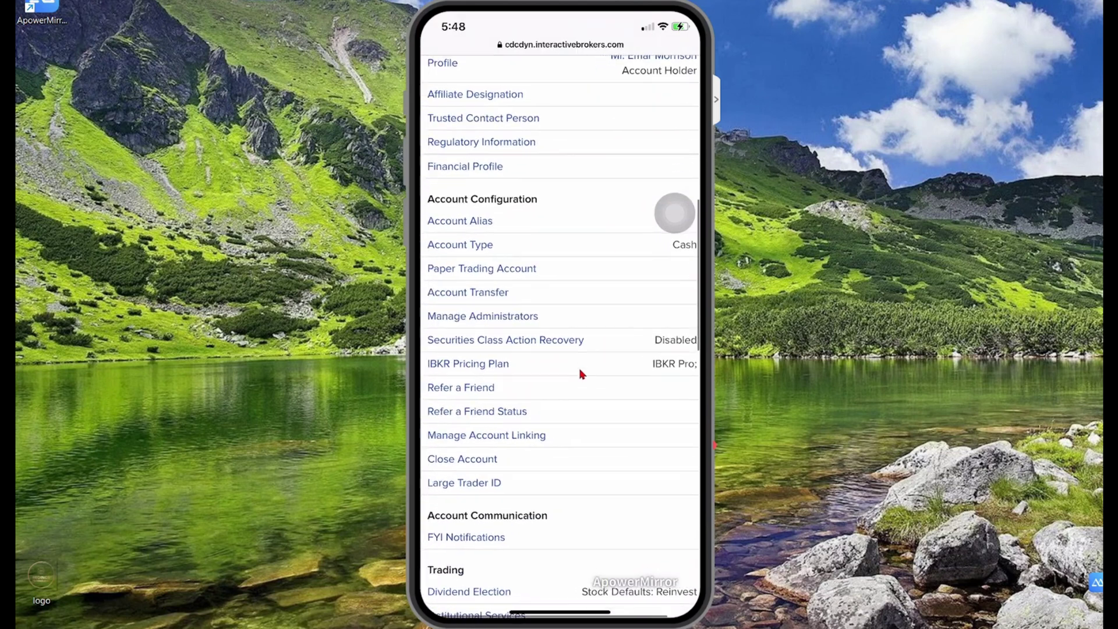
scroll(581, 374, "down", 6)
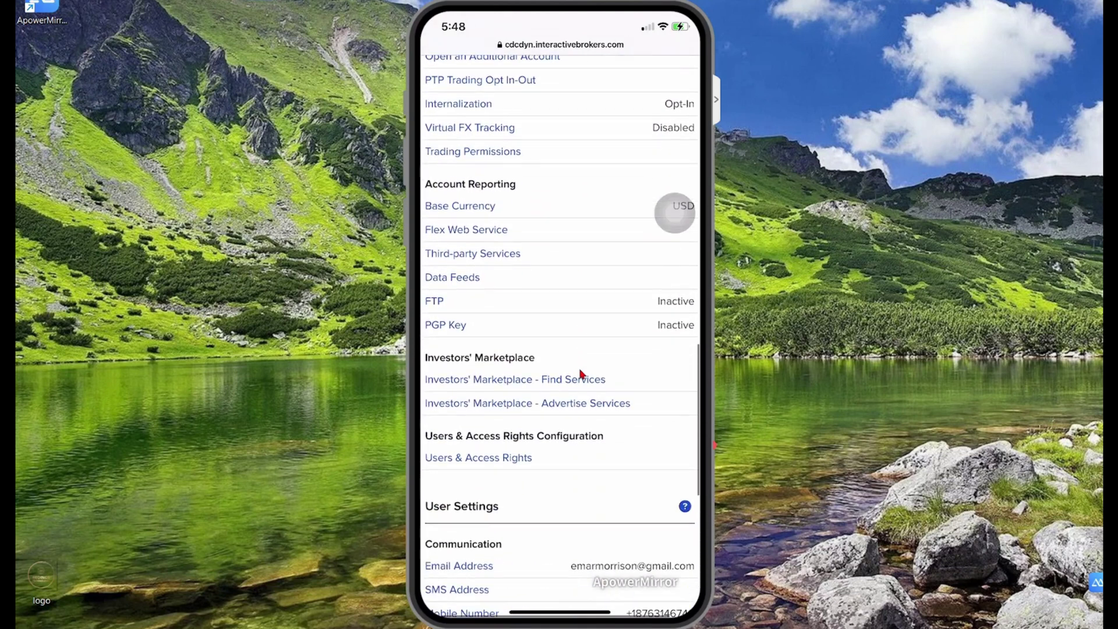
scroll(579, 374, "up", 4)
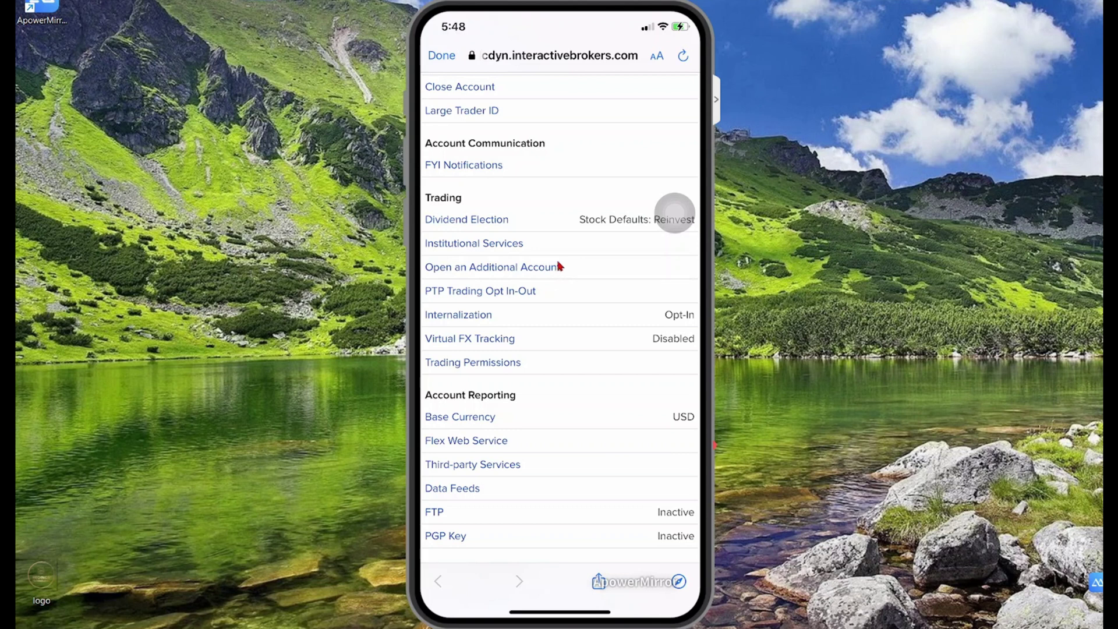
left_click(480, 221)
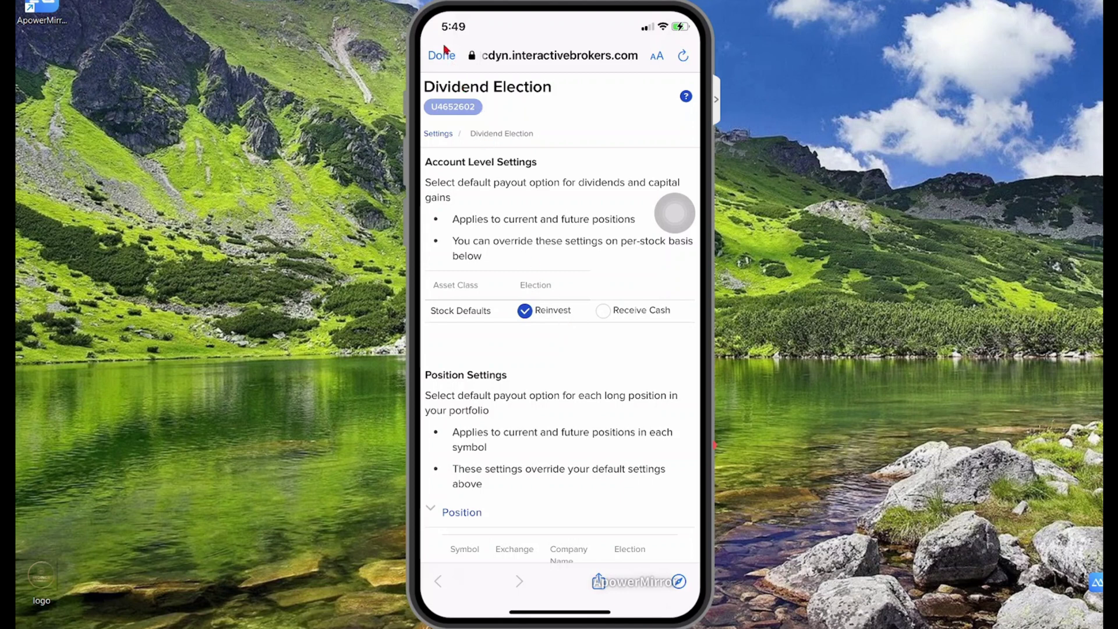
left_click(447, 54)
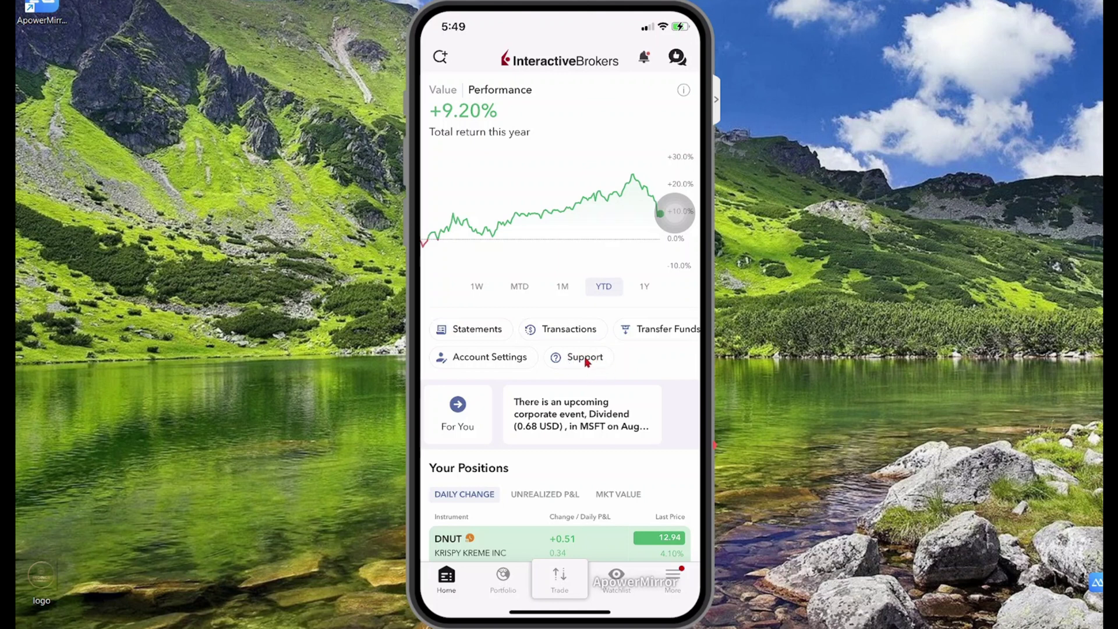
Sort Your Positions by Unrealized P&L, then by market value
scroll(587, 361, "down", 5)
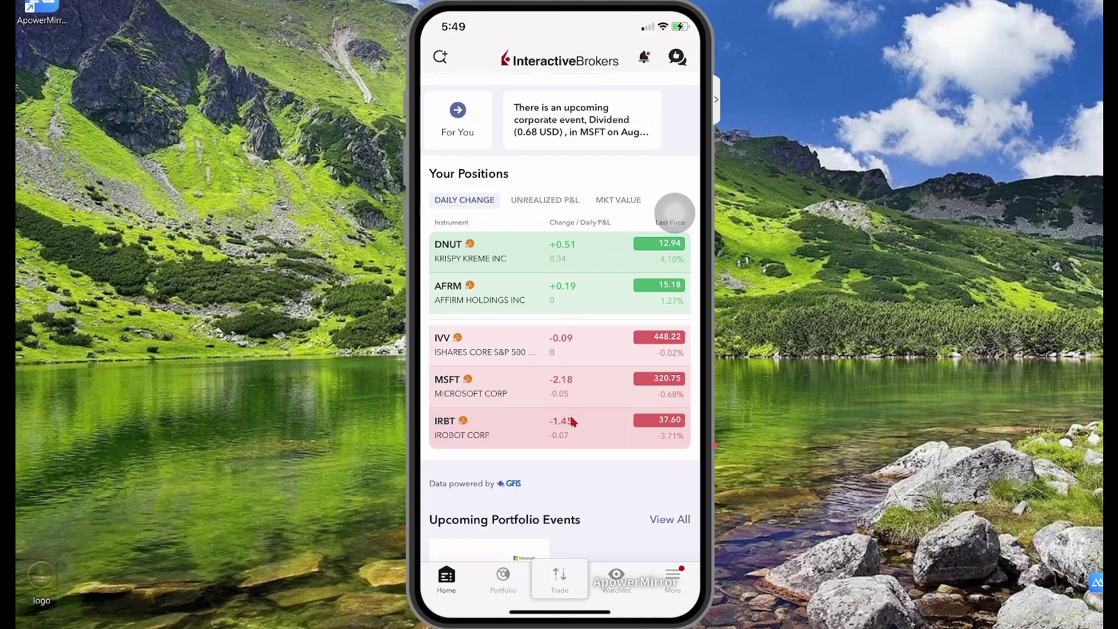
left_click(555, 201)
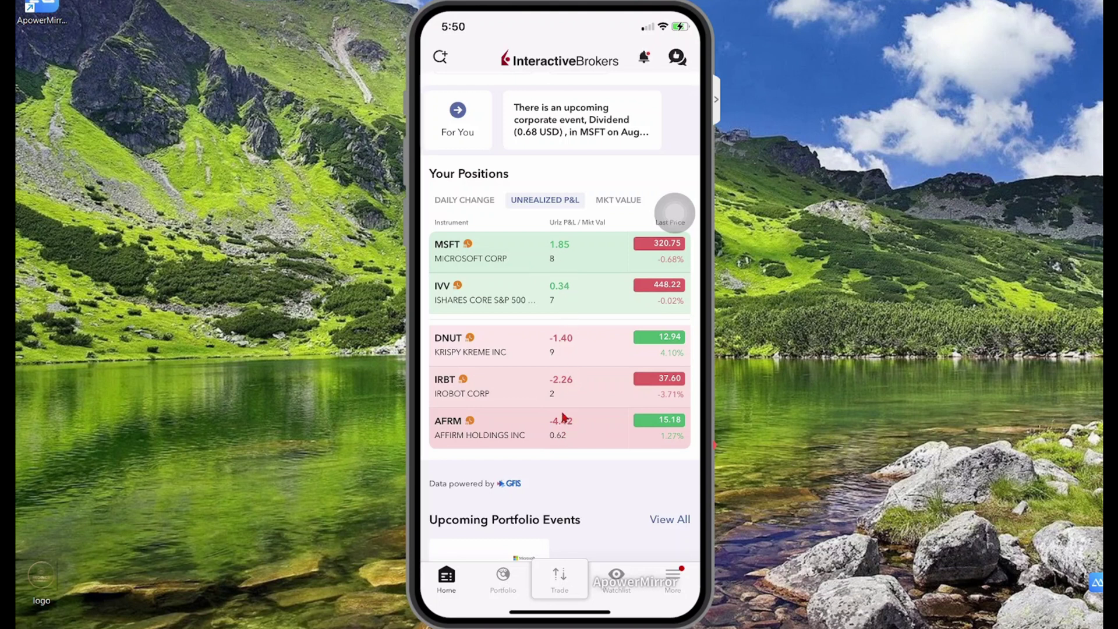
left_click(619, 202)
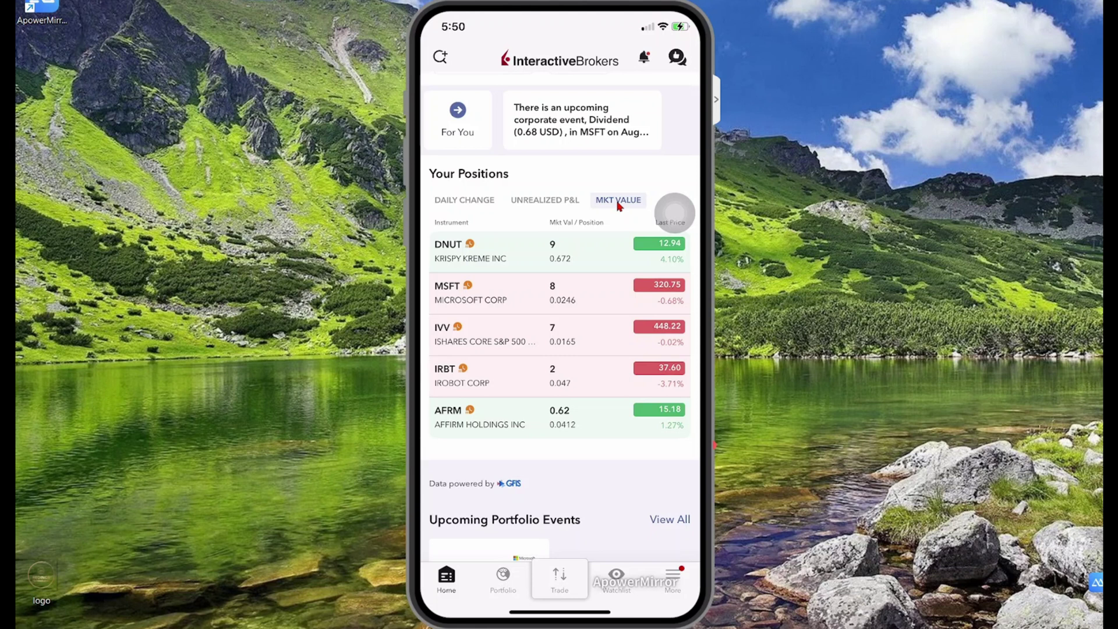
Check the IBKR quote in the Favorites watchlist (91.57, +1.24%) and return home
scroll(601, 270, "down", 5)
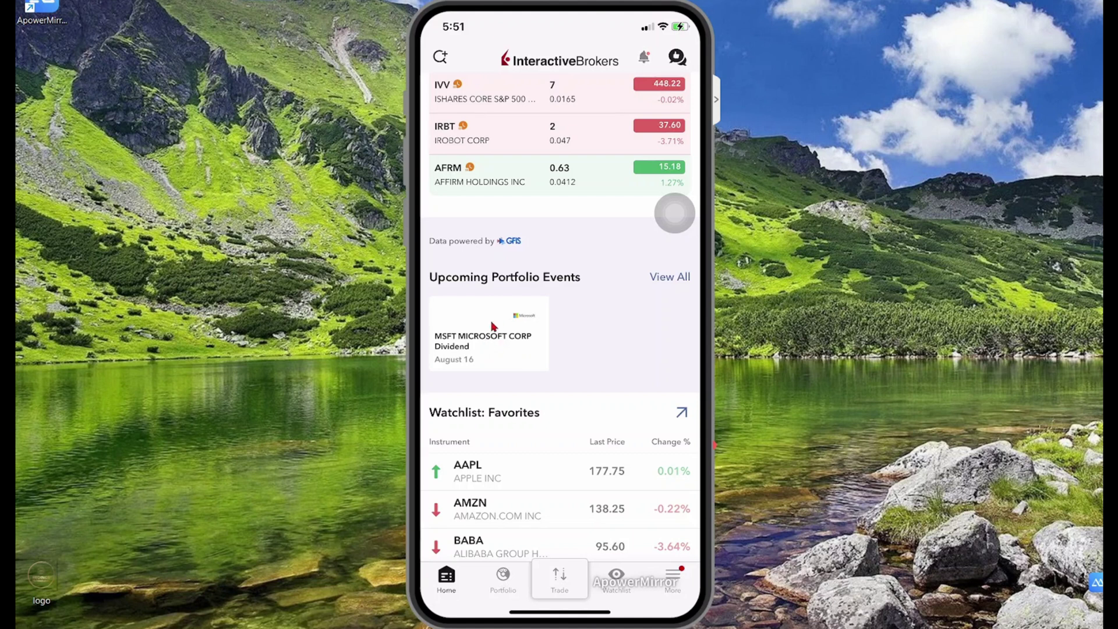
scroll(492, 326, "down", 5)
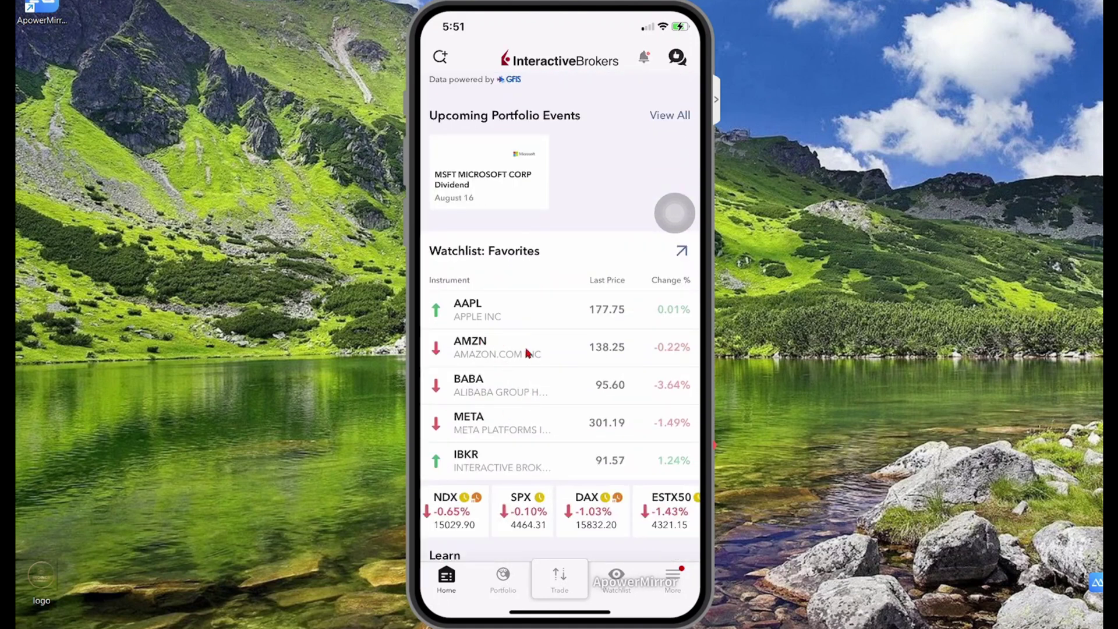
left_click(548, 460)
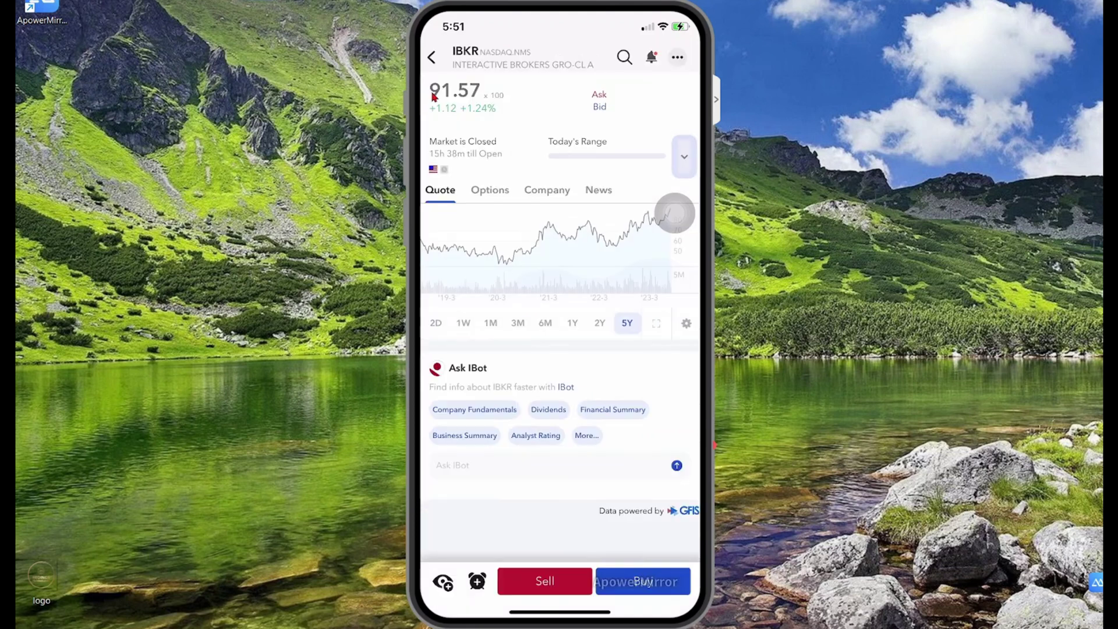
left_click(432, 63)
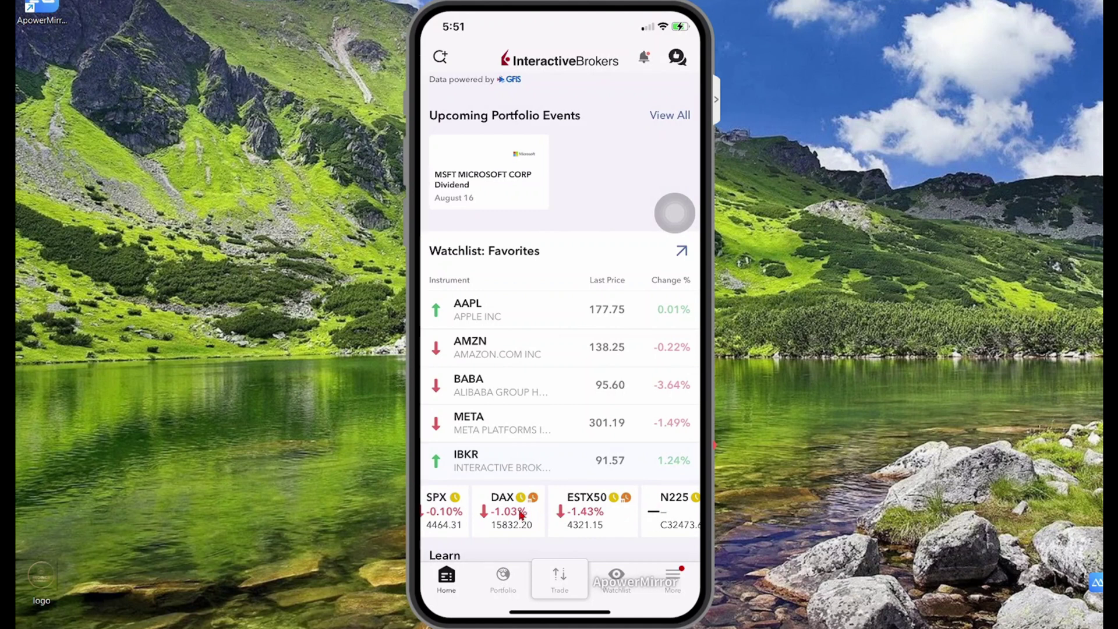
scroll(525, 501, "down", 3)
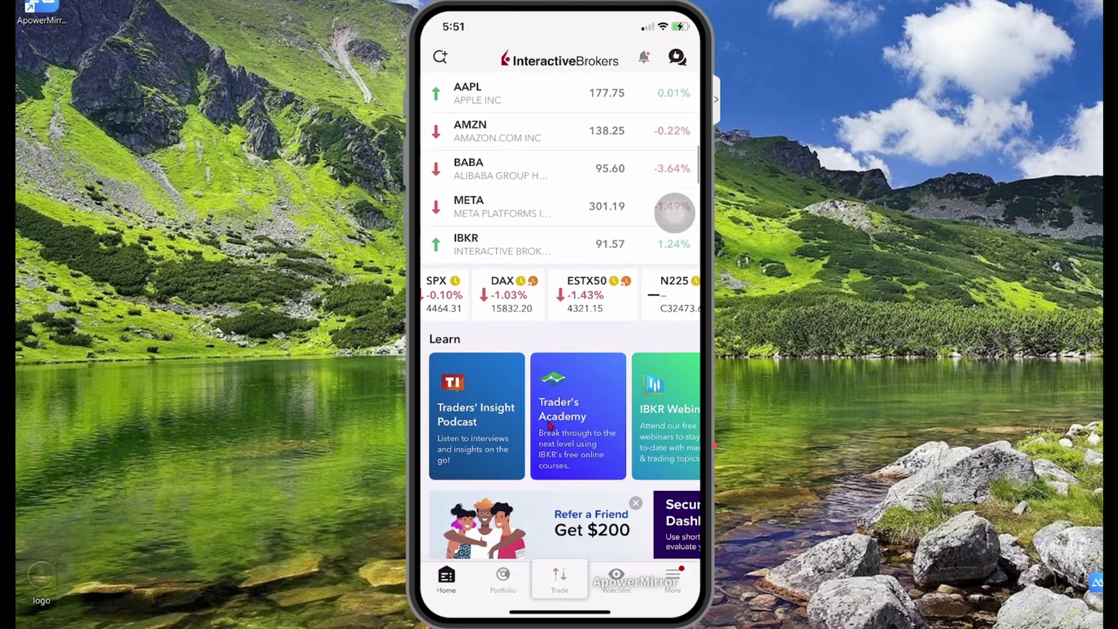
scroll(550, 425, "down", 1)
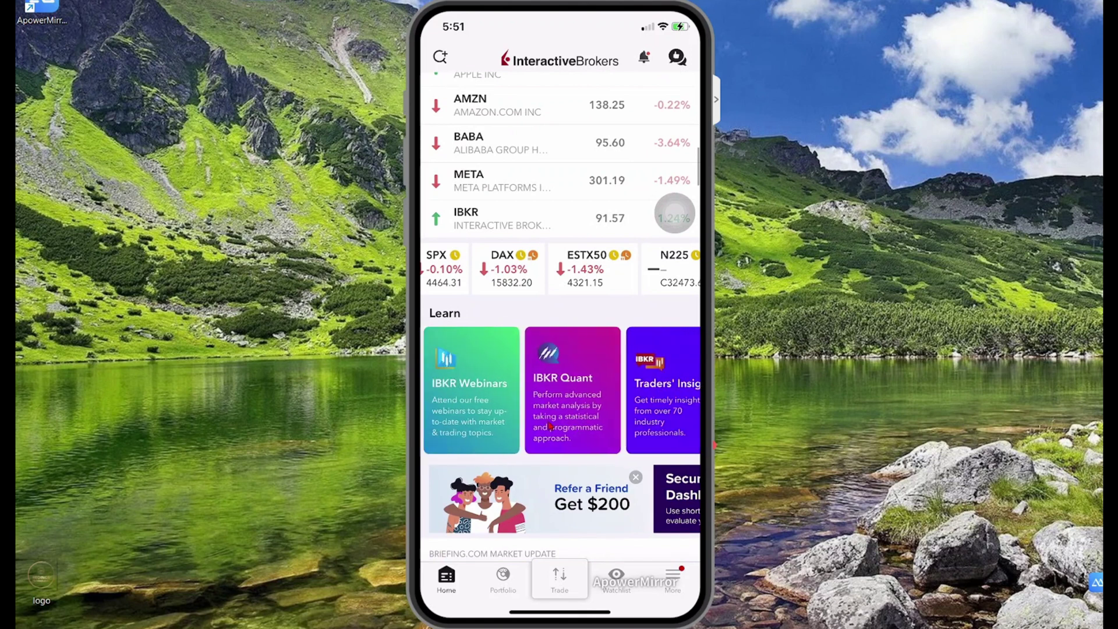
Scroll the Home tab past Learn and Briefing.com to the August 11 news headlines
scroll(550, 431, "down", 10)
scroll(547, 439, "down", 10)
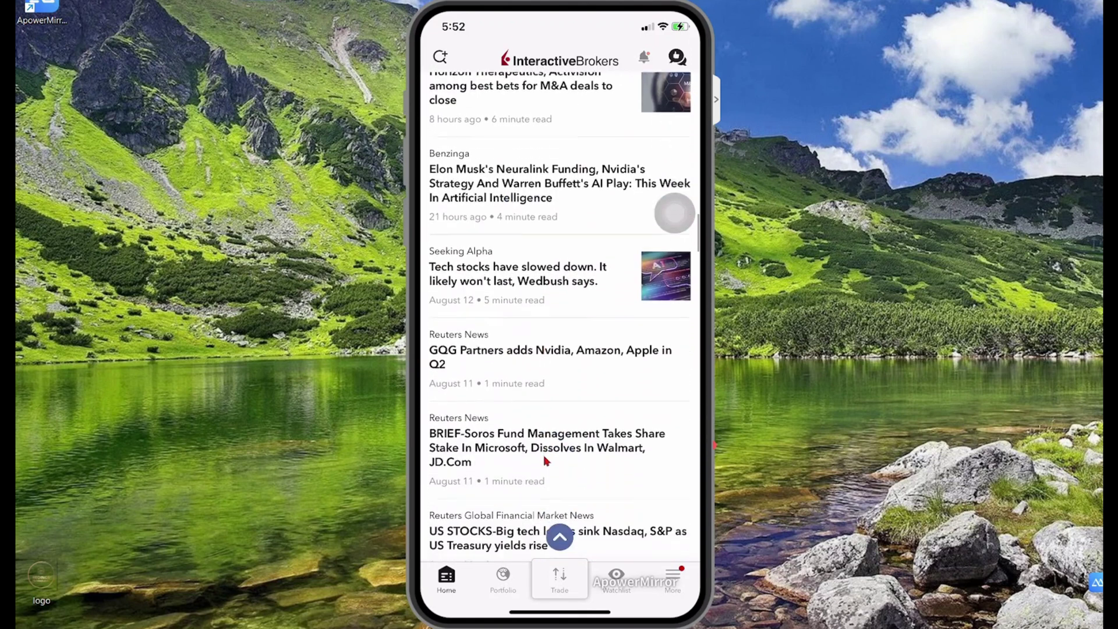
scroll(550, 474, "down", 10)
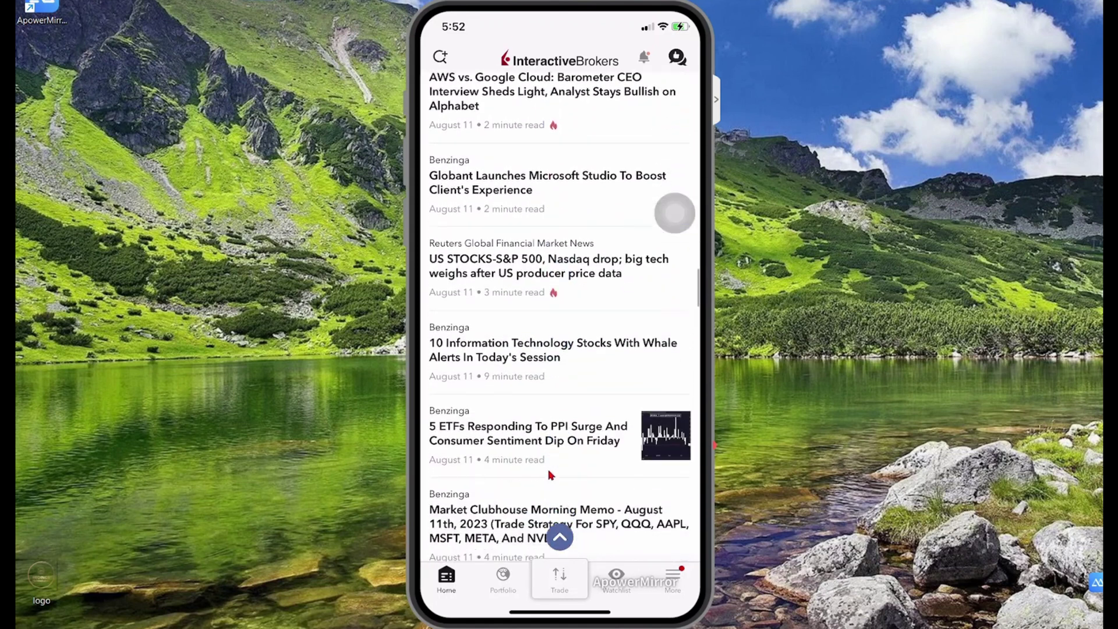
scroll(543, 466, "down", 6)
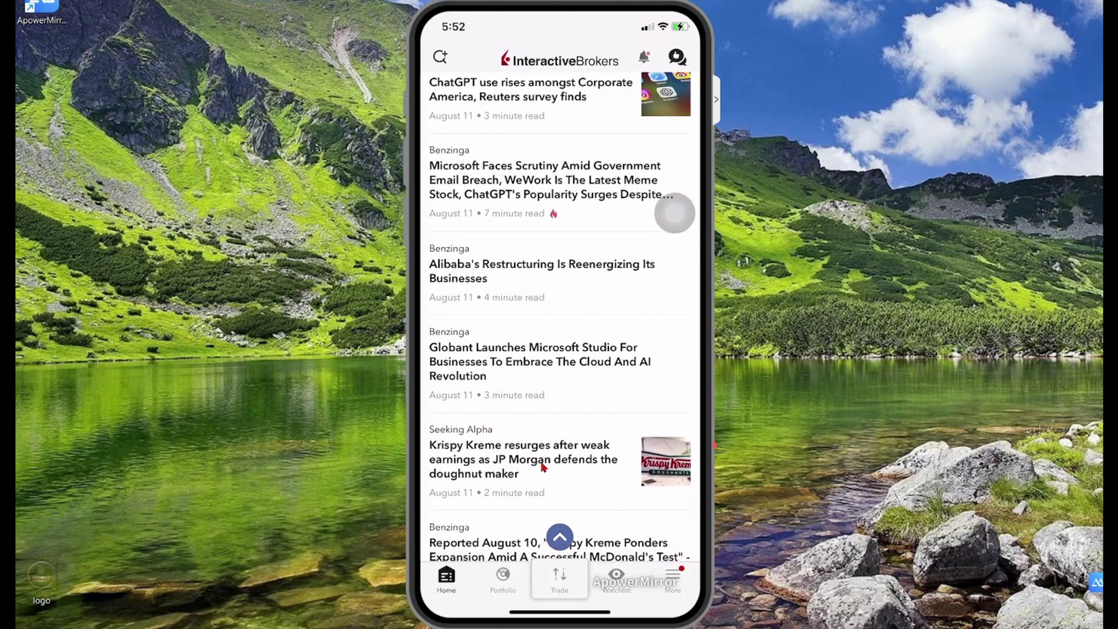
scroll(552, 467, "down", 4)
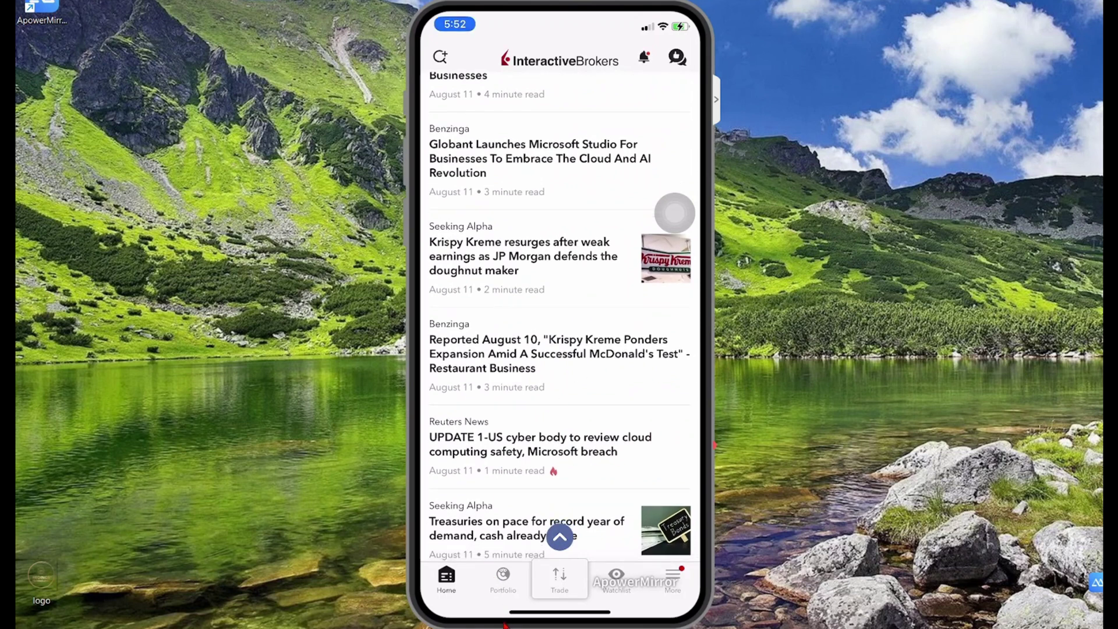
View the Portfolio's five positions (27.03 net liquidation value), then bring up the trading panel
left_click(504, 582)
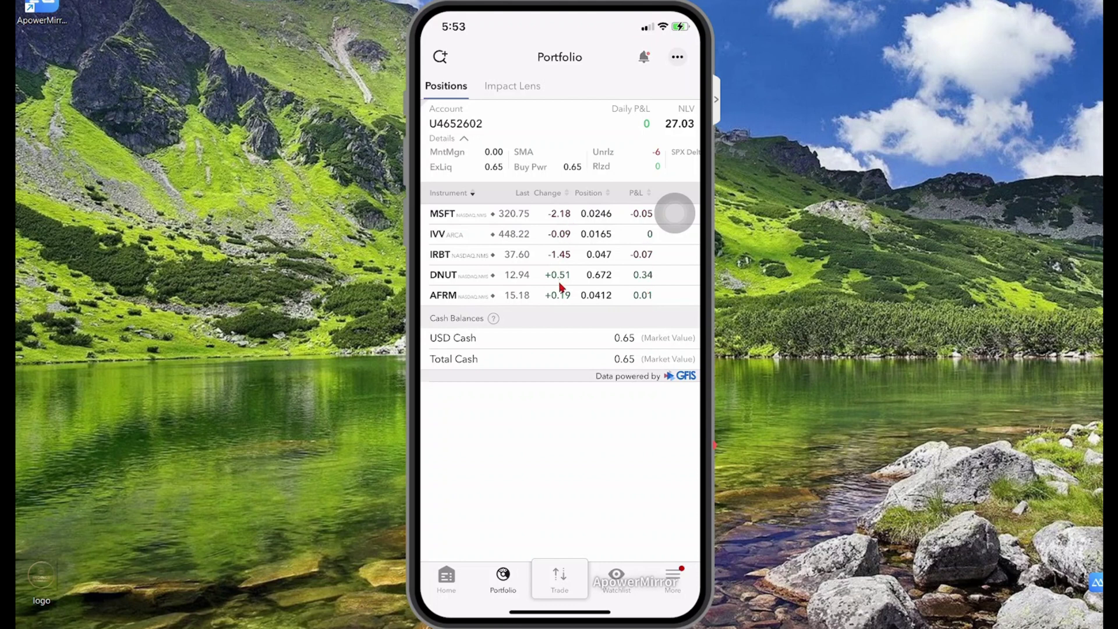
left_click(561, 579)
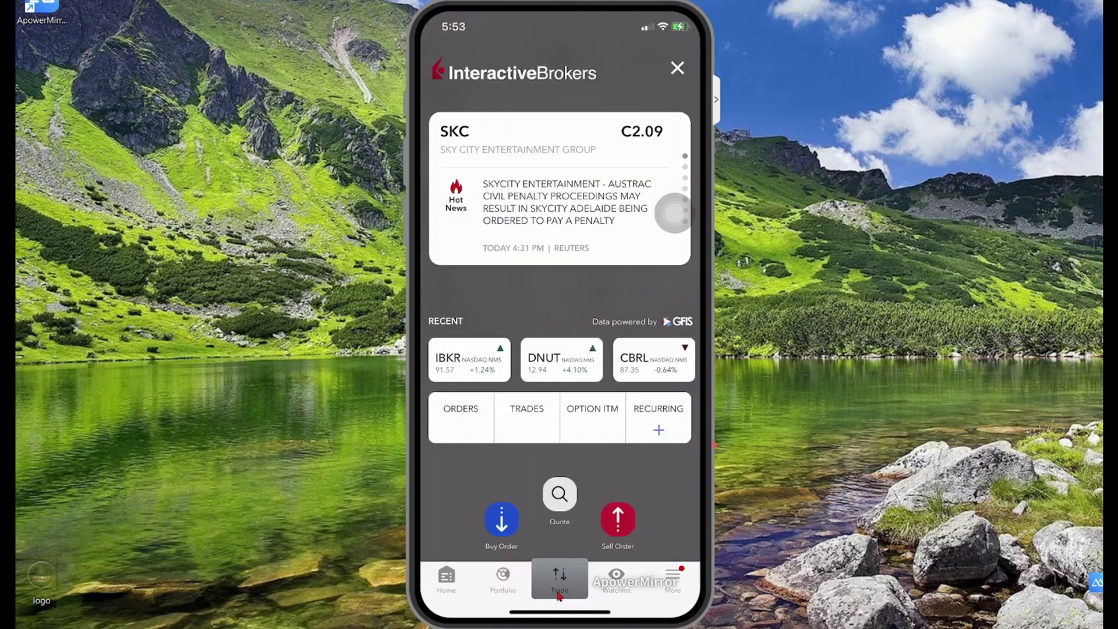
Search the quotes for AAPL and open AAPL on NASDAQ
left_click(559, 495)
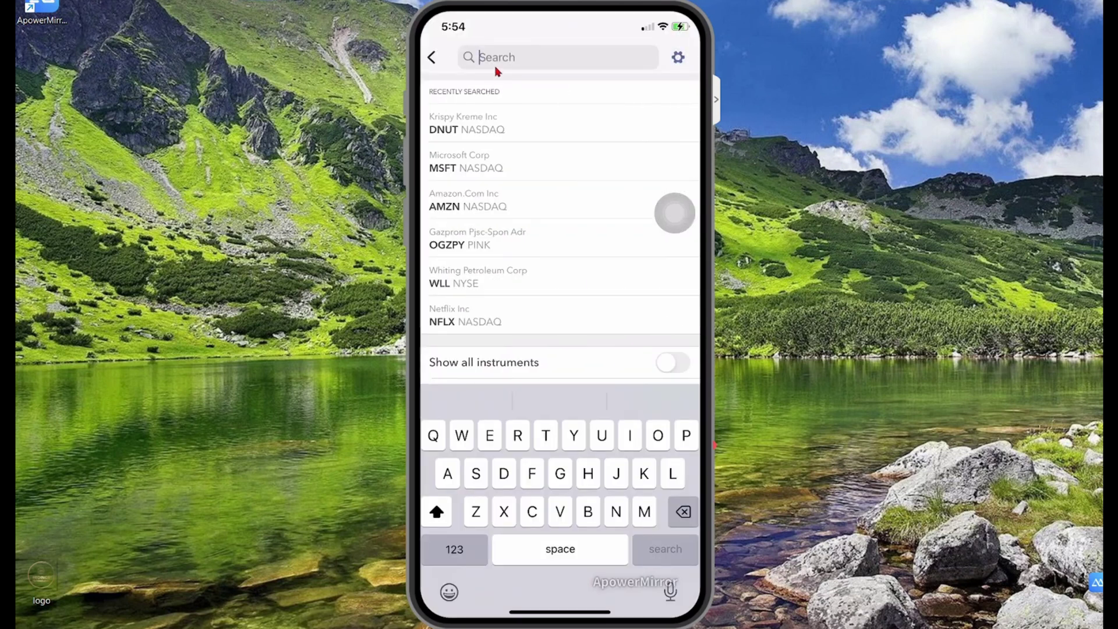
type("AAPL")
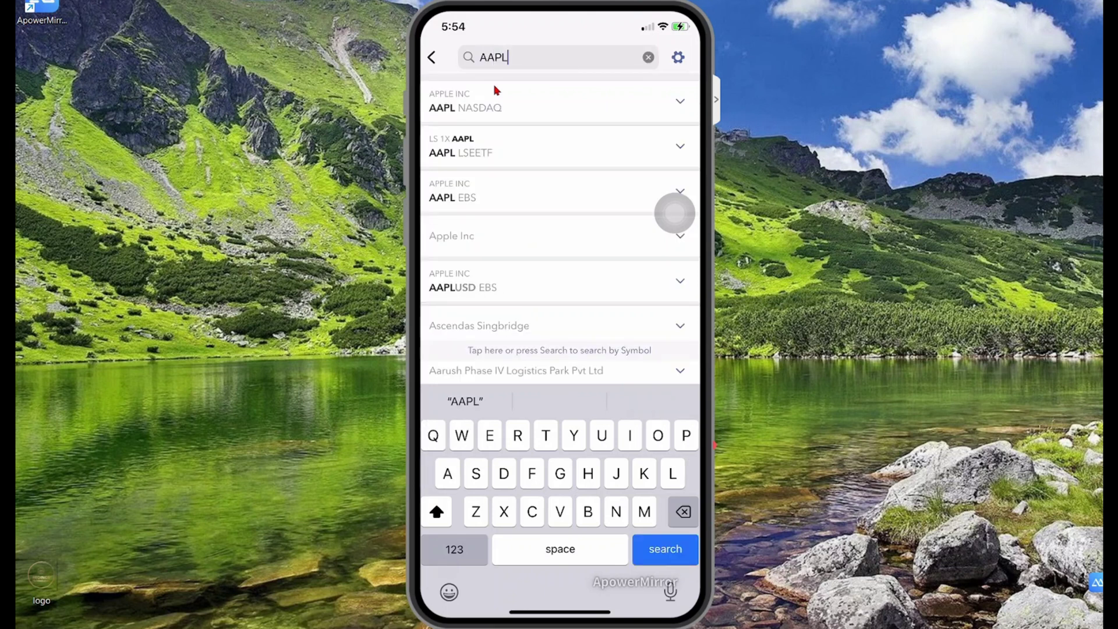
left_click(496, 91)
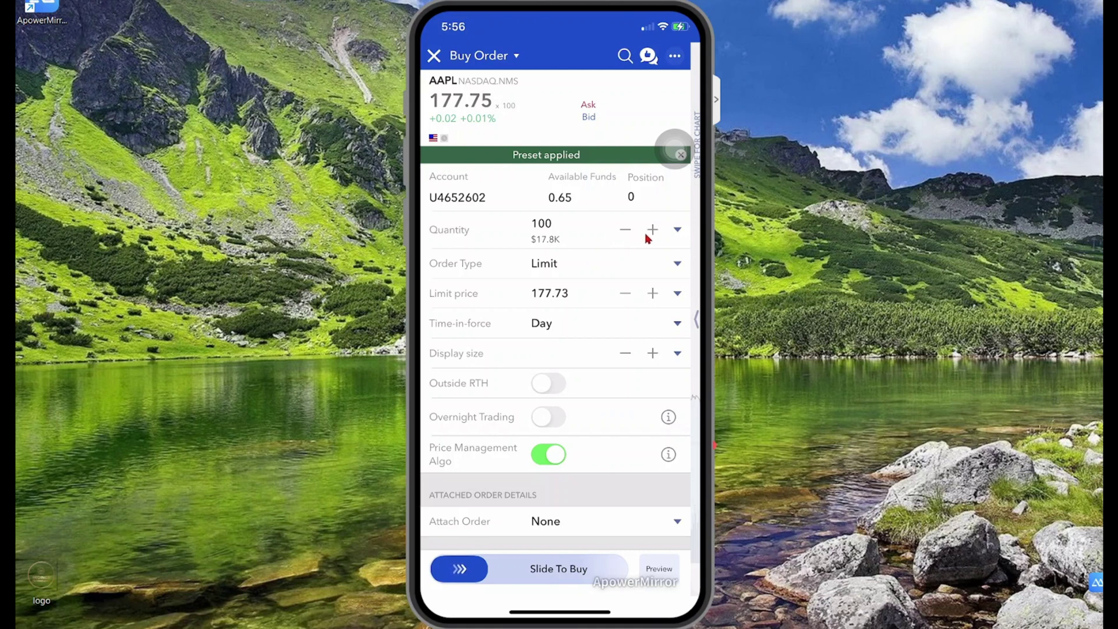
Express the AAPL order quantity in USD, picking the 500 USD preset
left_click(677, 232)
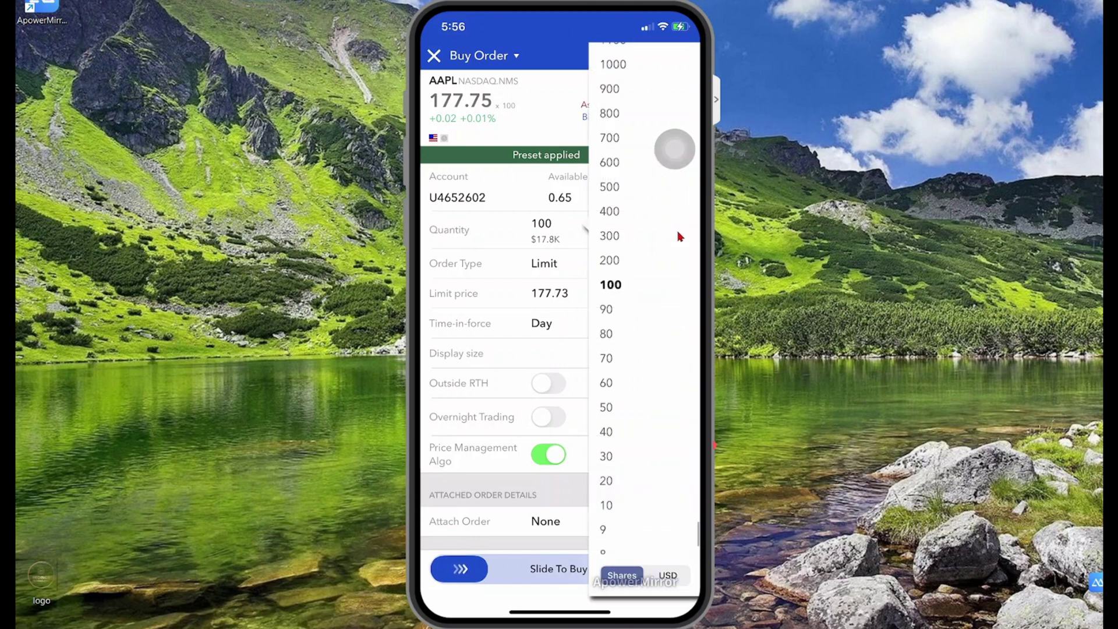
left_click(672, 578)
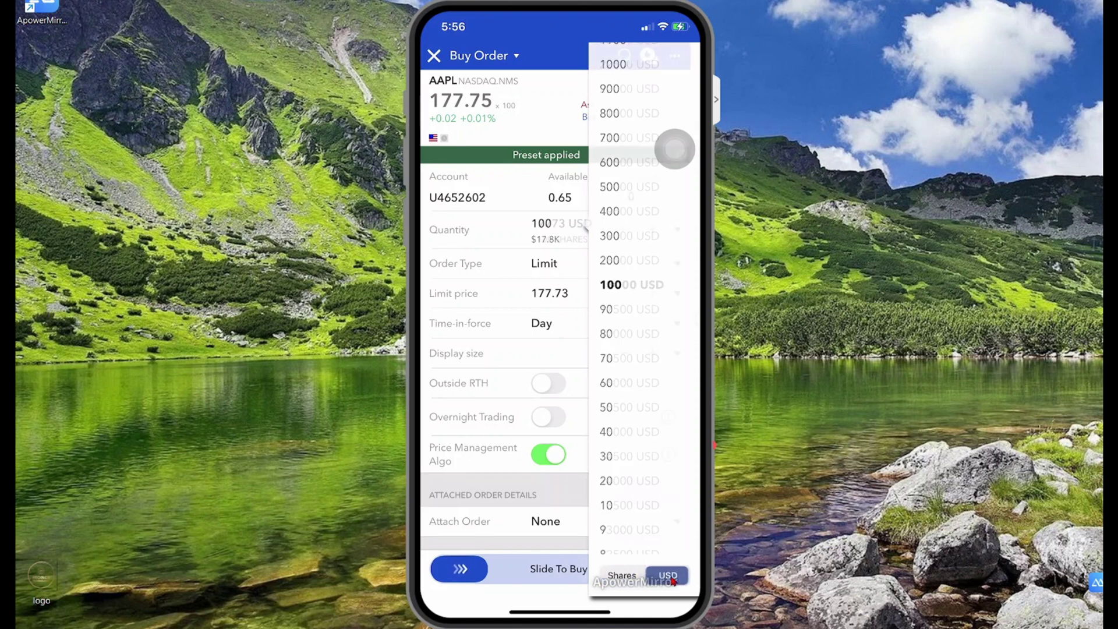
scroll(646, 582, "down", 10)
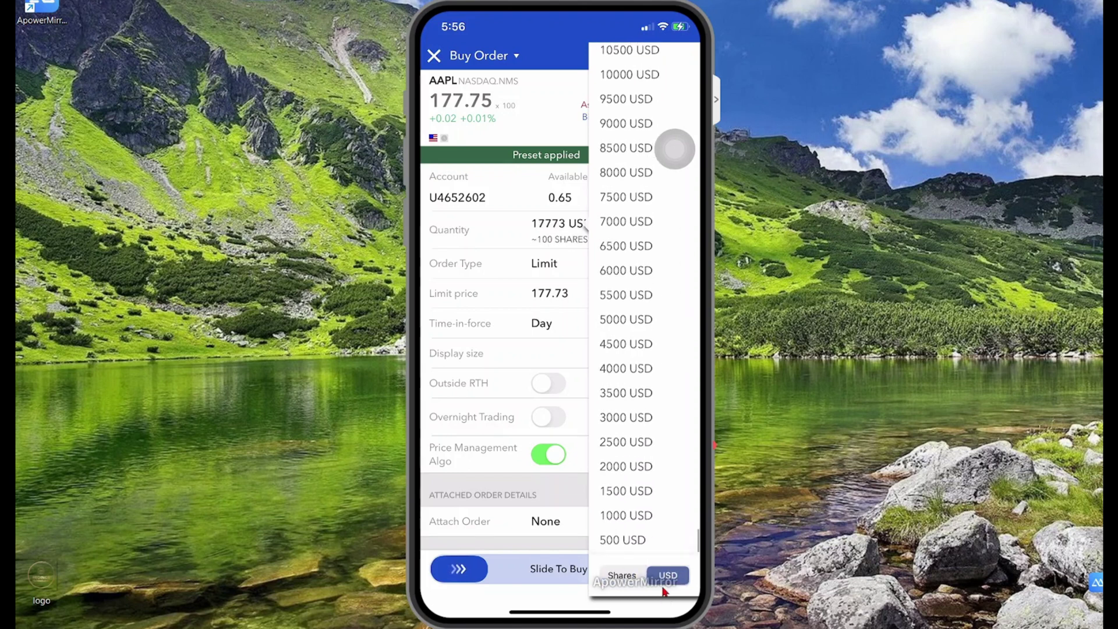
left_click(621, 543)
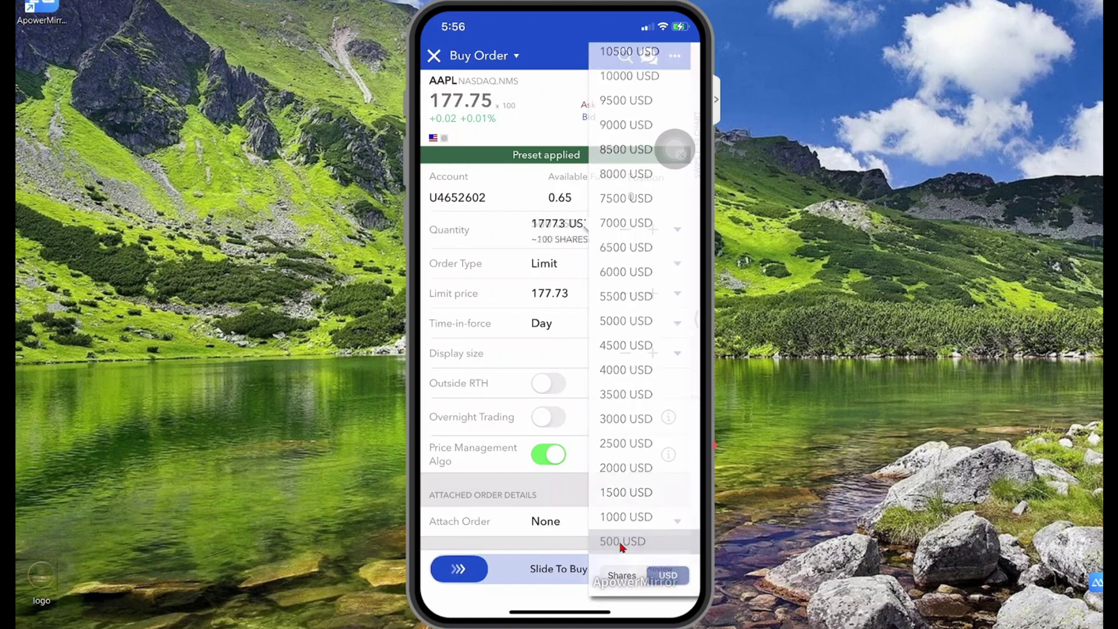
Change the amount to 10 USD and choose the Limit if Touched order type
left_click(554, 236)
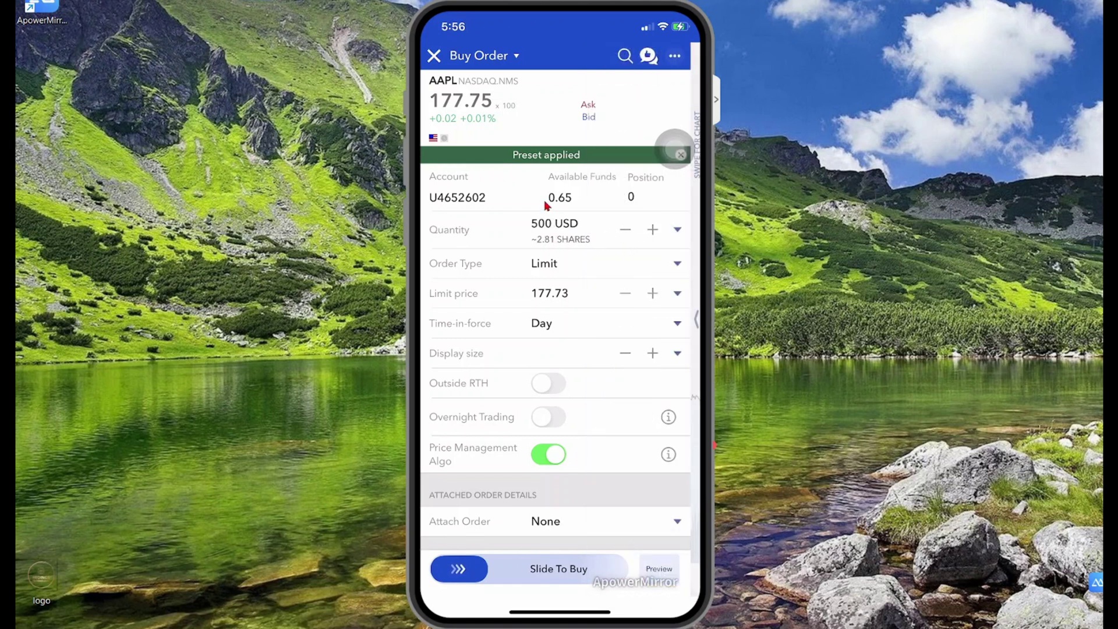
left_click(546, 205)
left_click(547, 206)
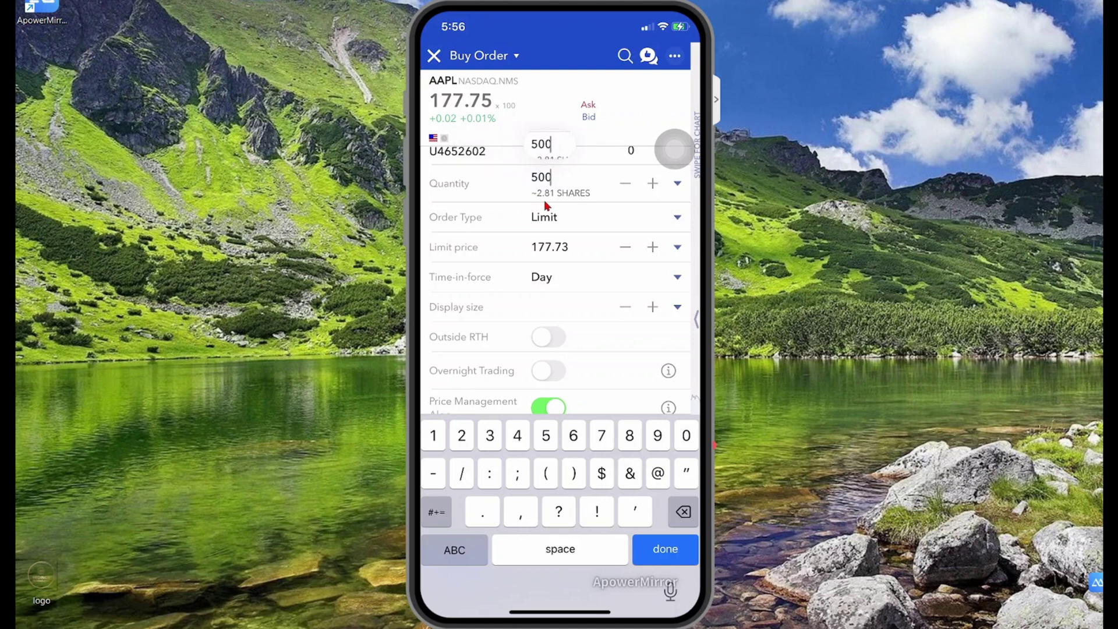
key("BackSpace")
key("BackSpace")
key("BackSpace")
type("10")
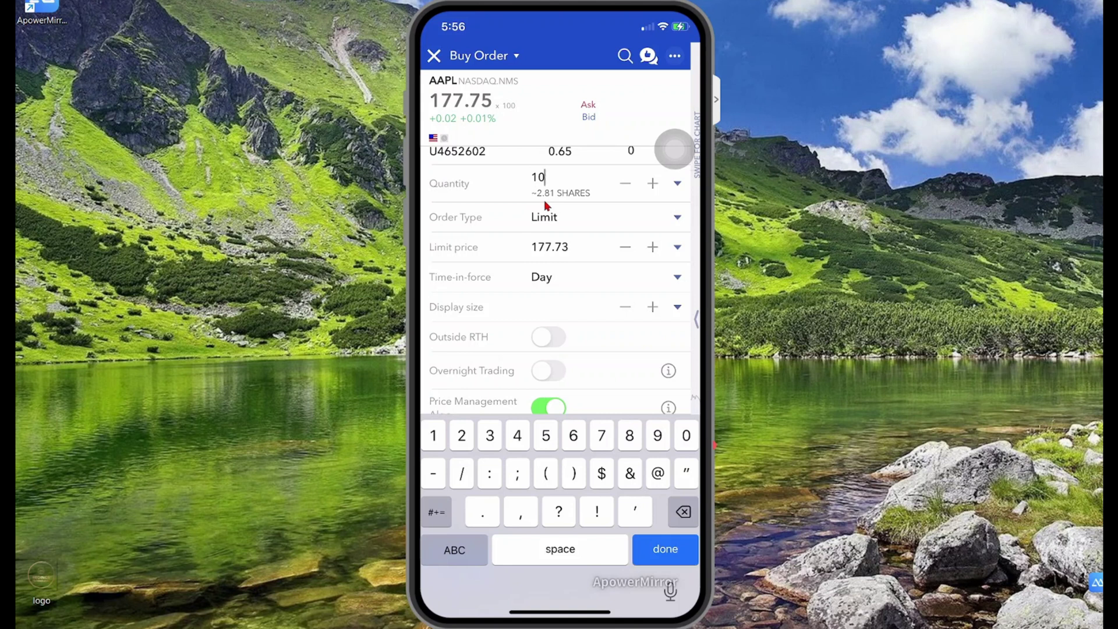
left_click(575, 227)
left_click(678, 265)
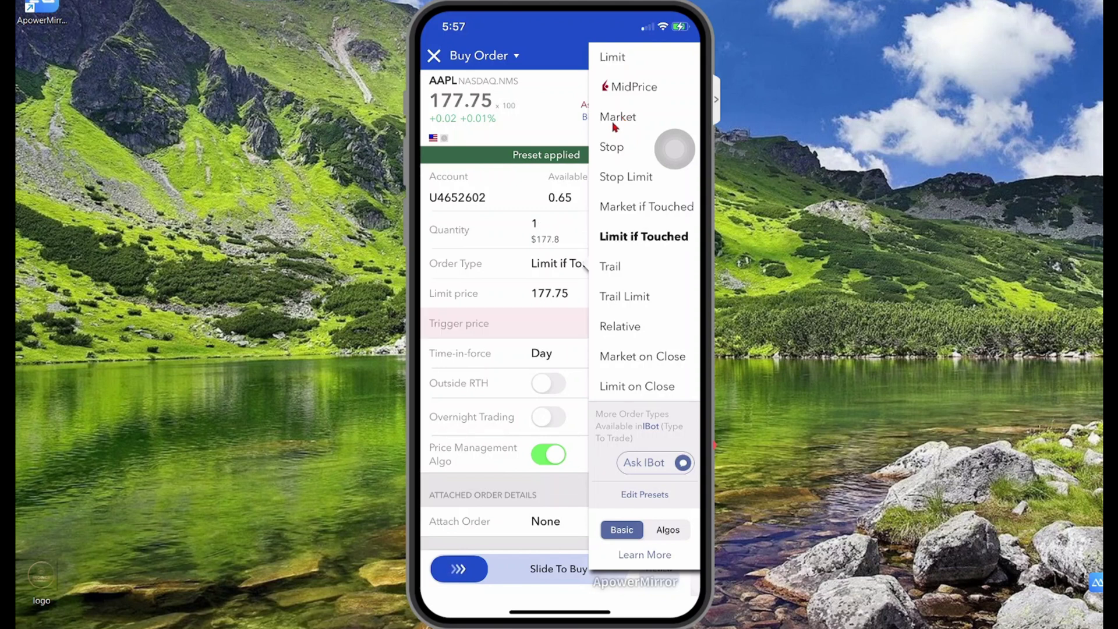
Make it a Market order with the quantity in USD, picking 2000 USD
left_click(617, 118)
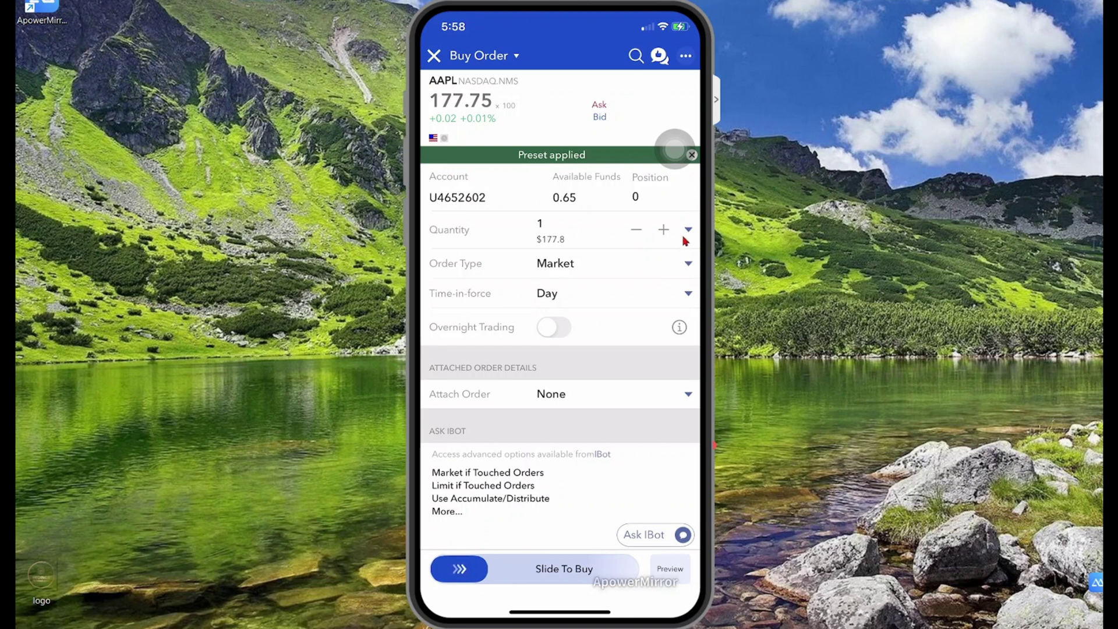
left_click(688, 230)
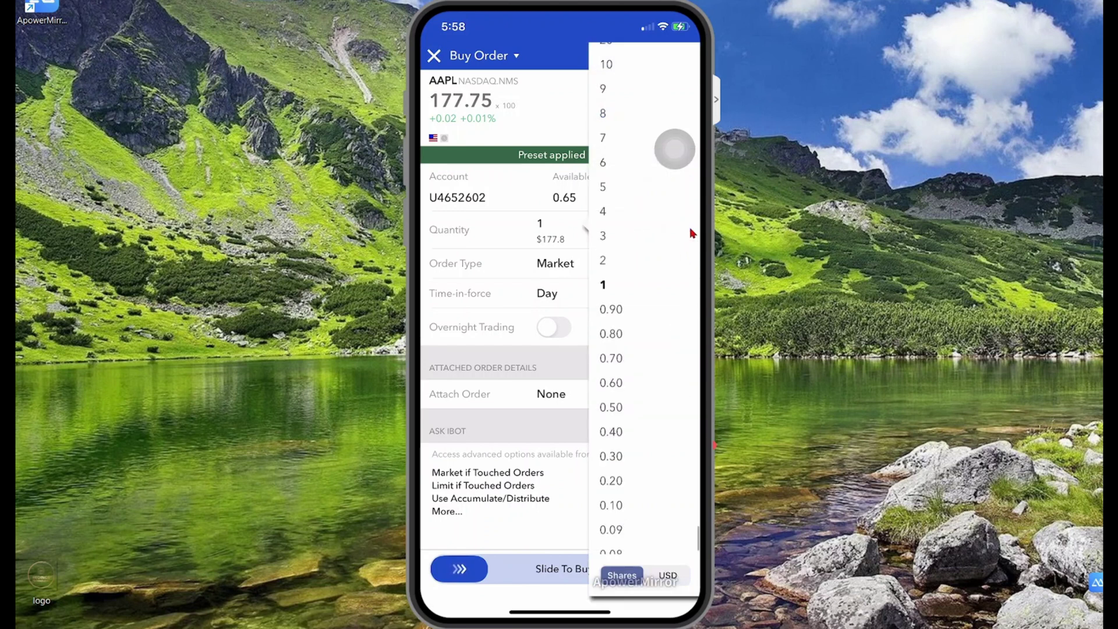
left_click(668, 576)
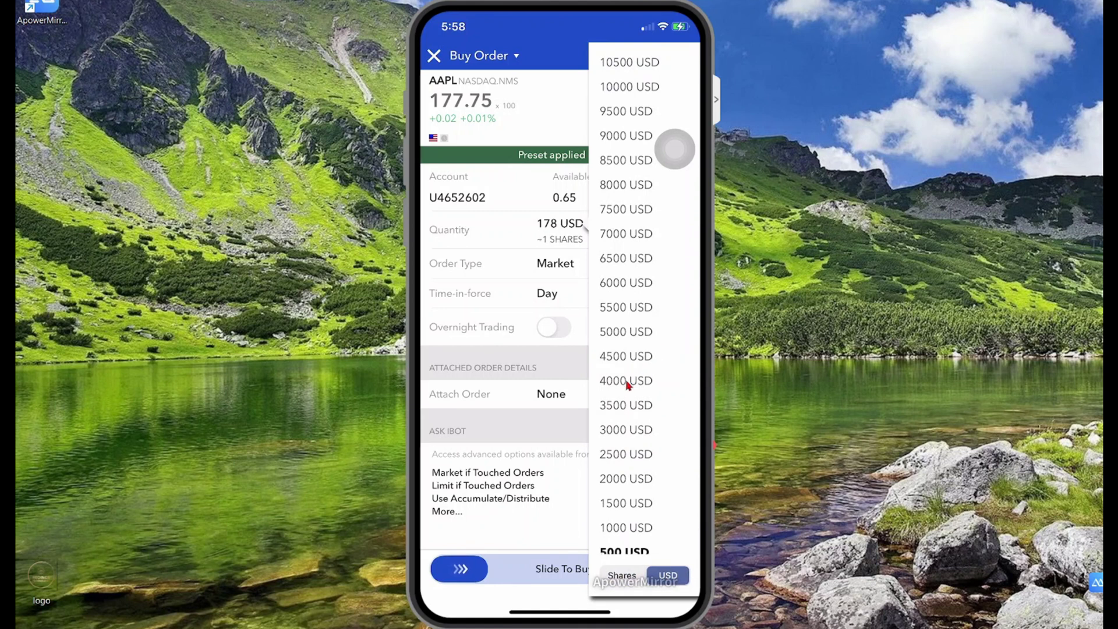
left_click(626, 479)
Change the amount to 10 USD and set Good-Til-Canceled time-in-force
left_click(554, 223)
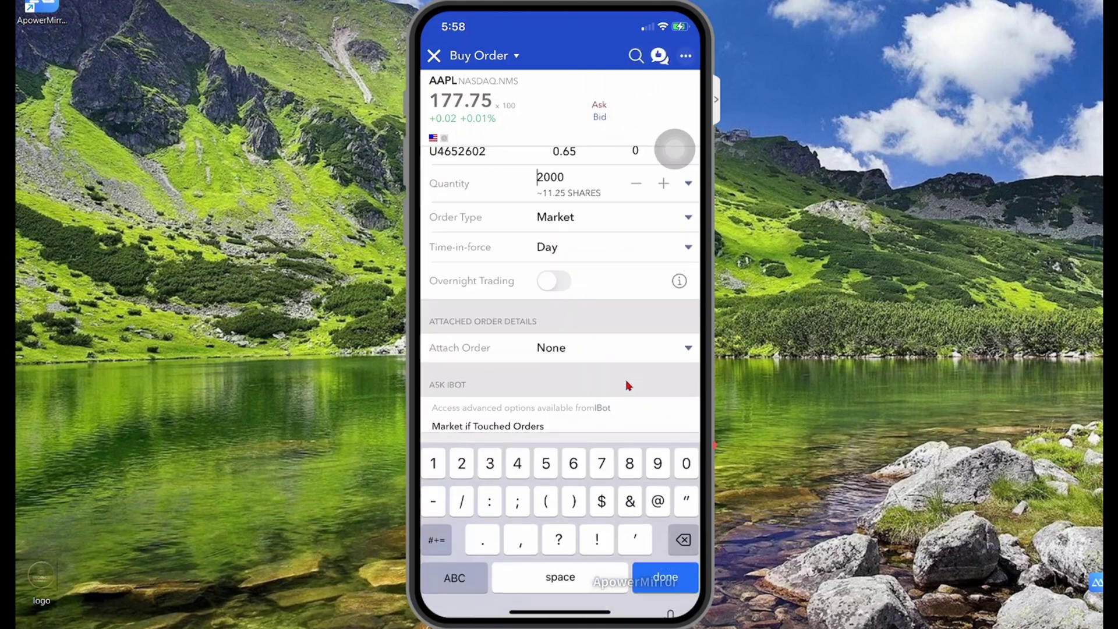
key("BackSpace")
key("BackSpace")
key("BackSpace")
key("BackSpace")
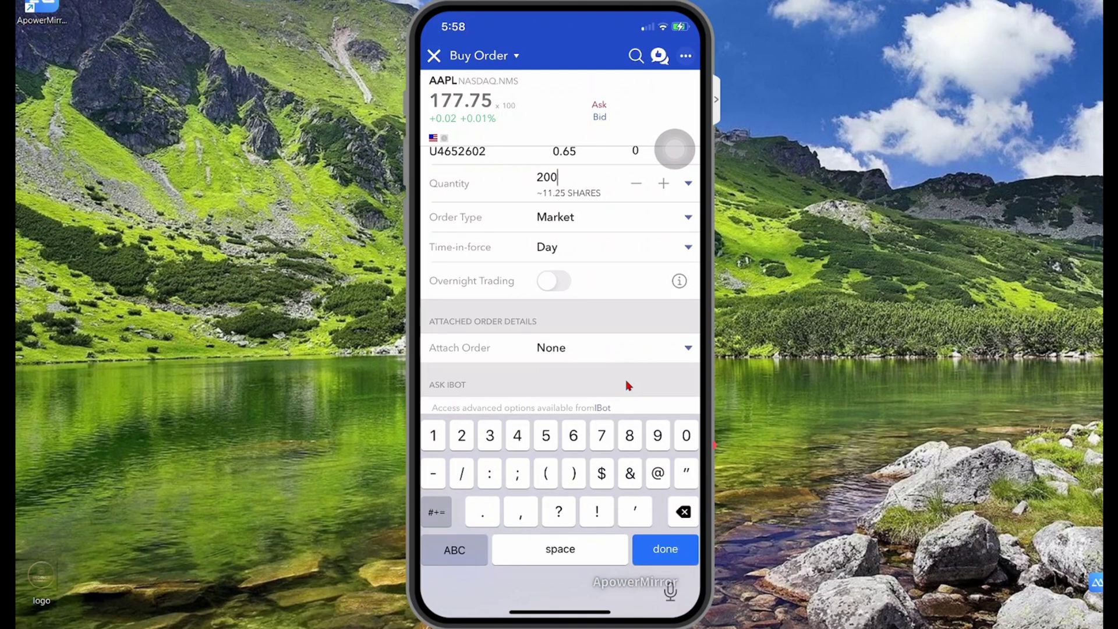
type("10")
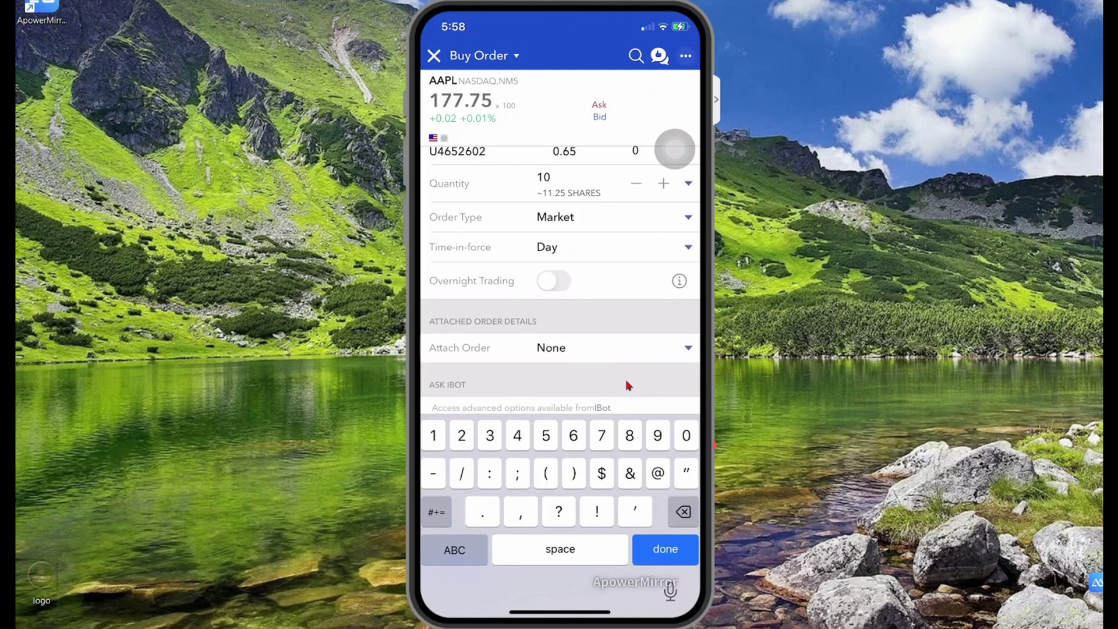
left_click(628, 385)
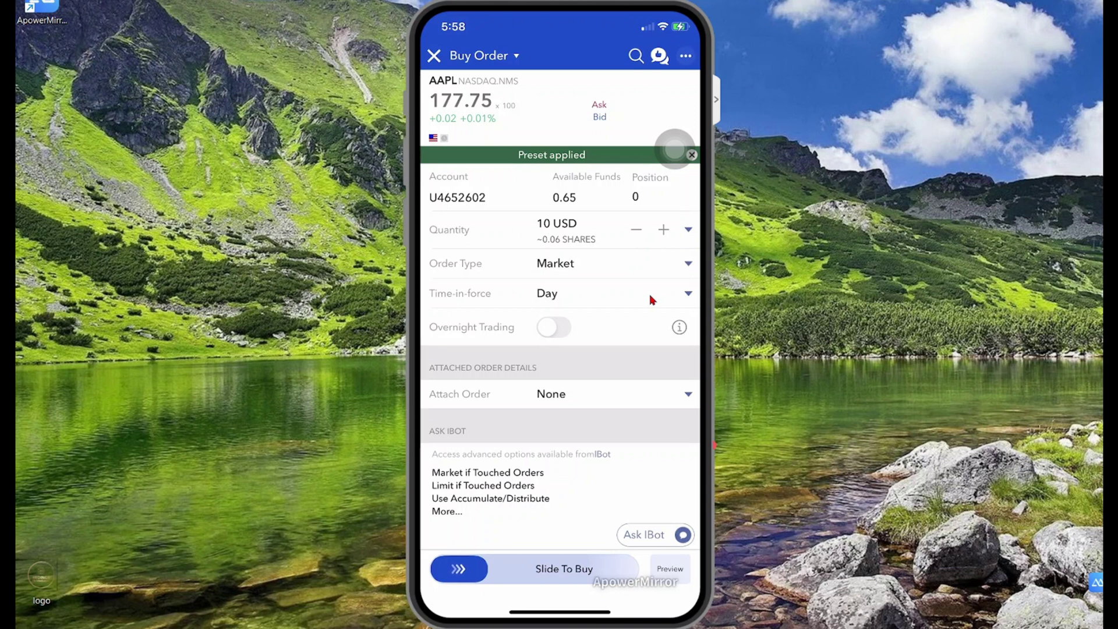
left_click(688, 295)
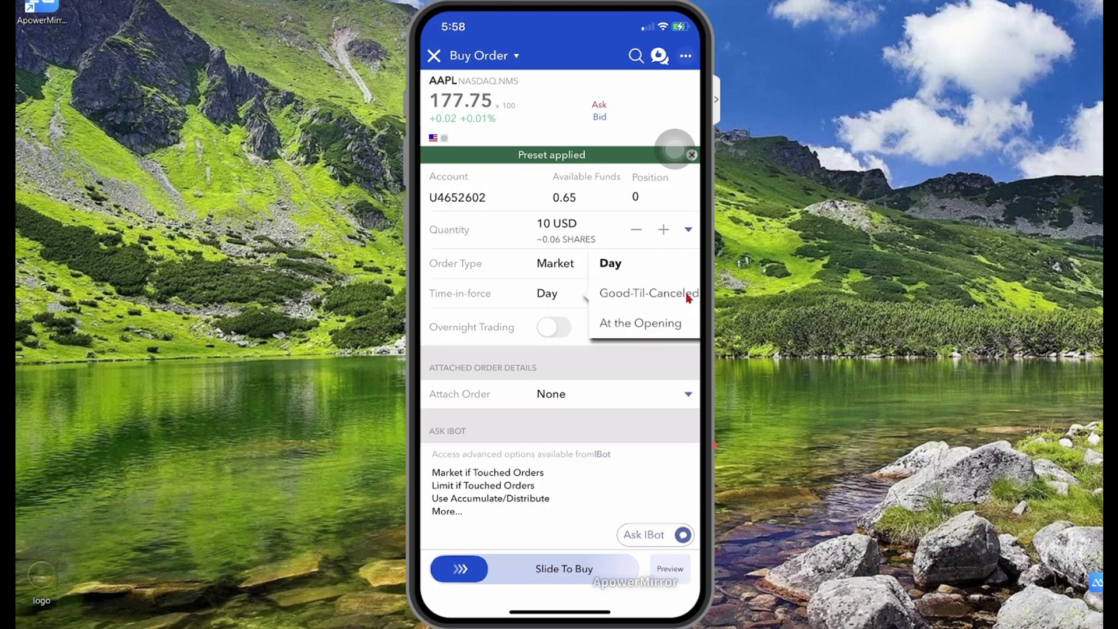
left_click(645, 301)
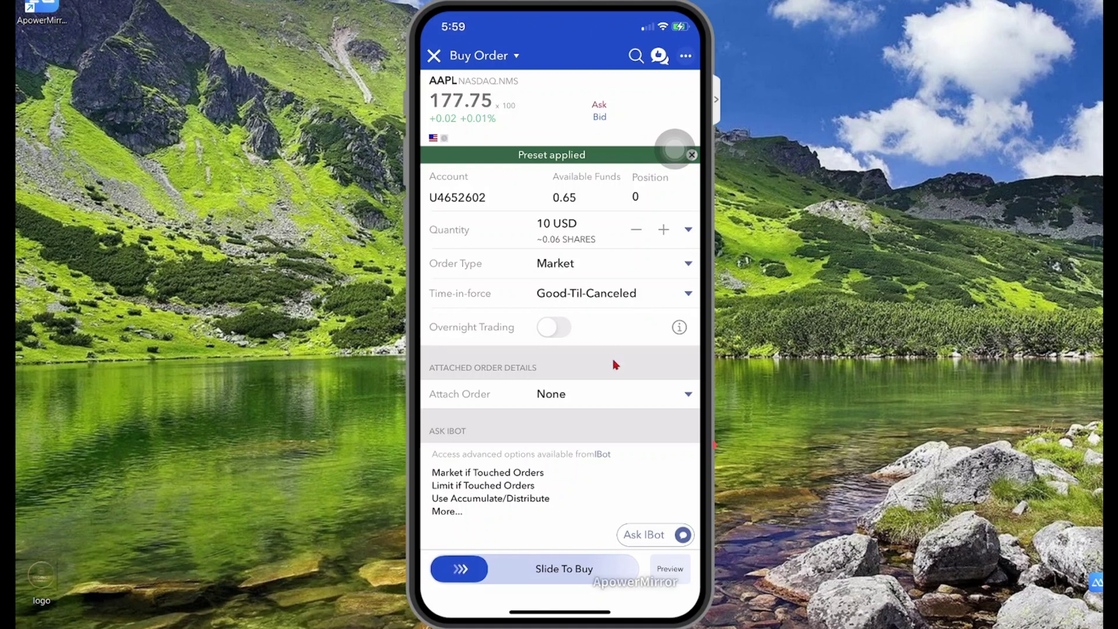
Submit the 10 USD AAPL buy, dismiss the insufficient-cash warning, and discard the ticket
left_click_drag(460, 568, 478, 574)
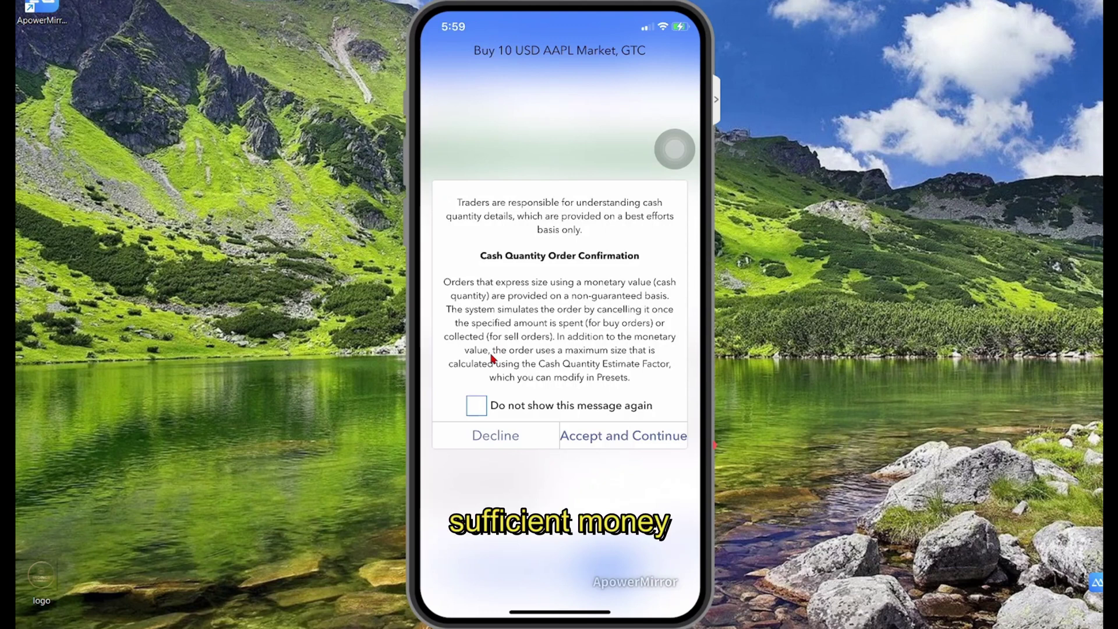
left_click(494, 403)
left_click(611, 441)
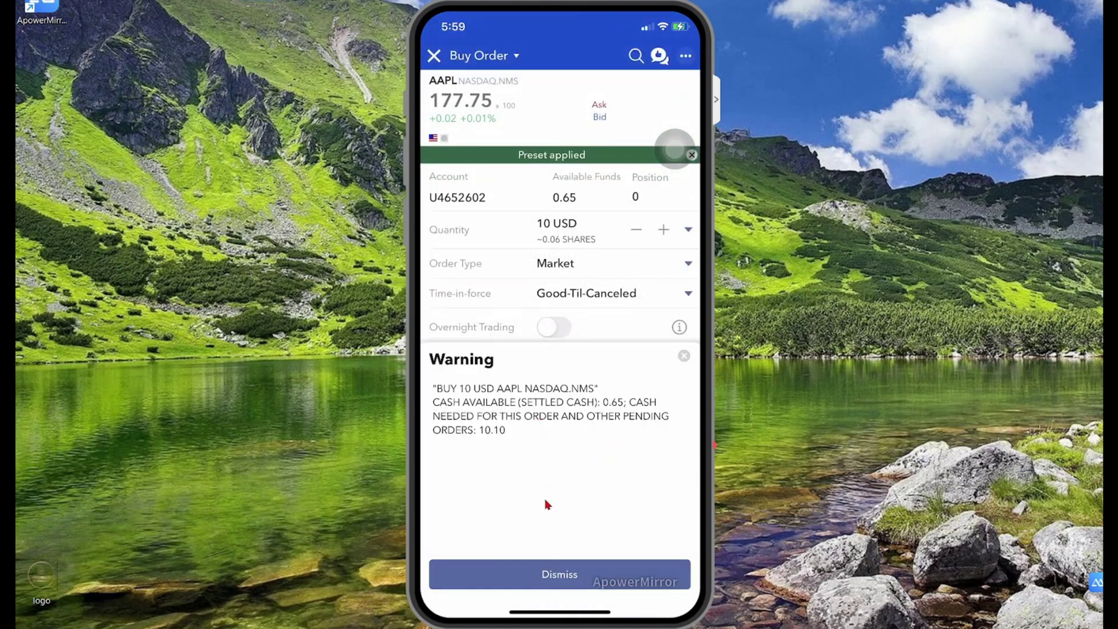
left_click(531, 583)
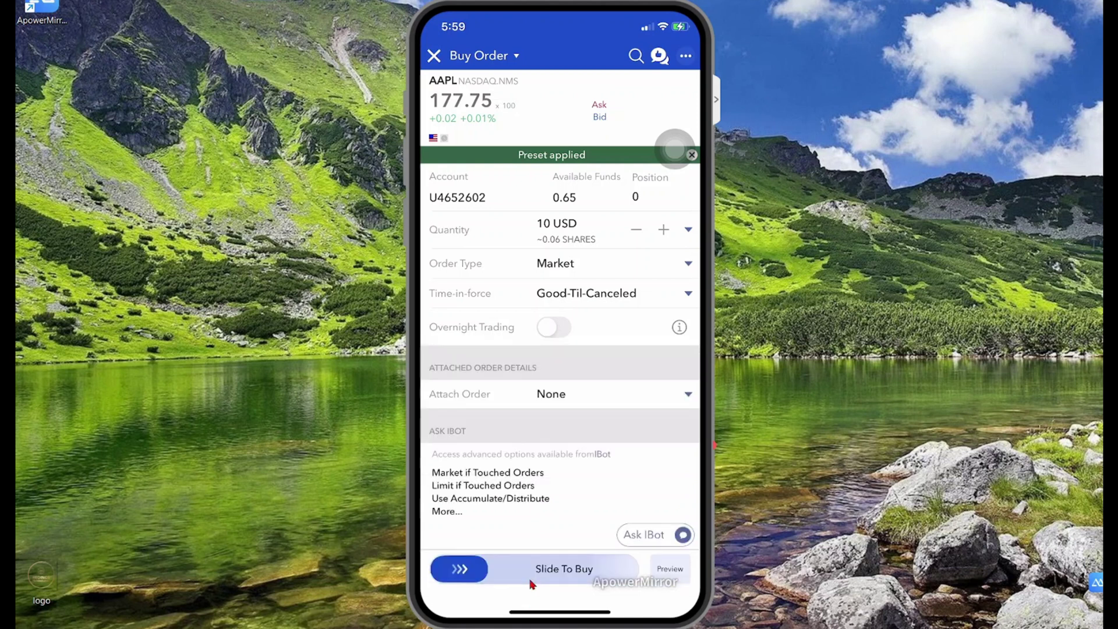
left_click(436, 58)
left_click(514, 362)
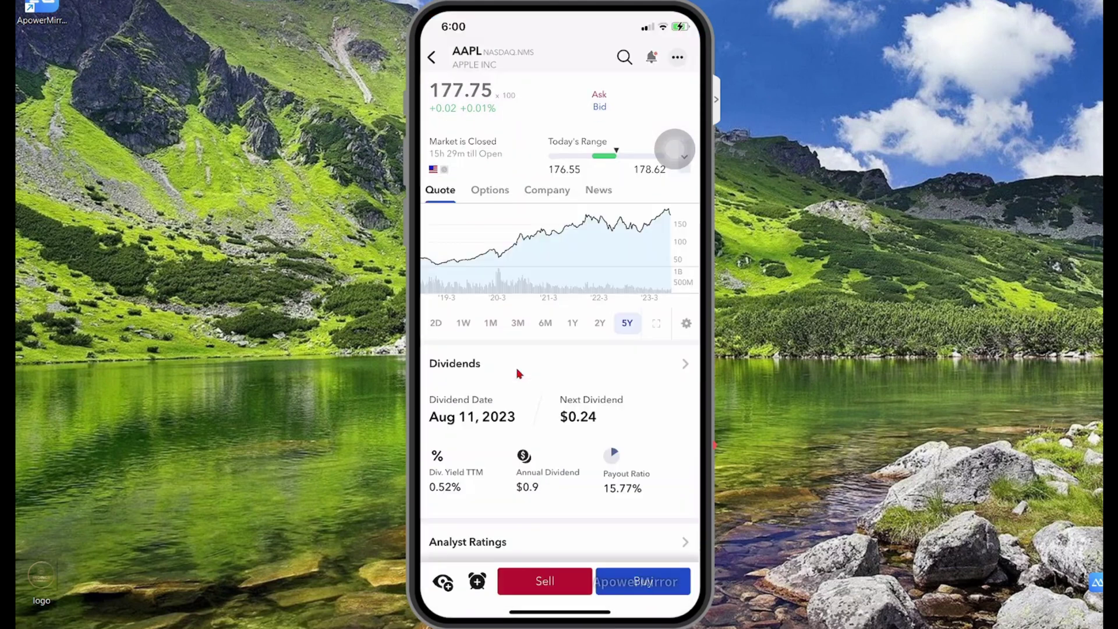
Open an AAPL sell ticket for 100 shares at 177.73, close it, and return Home
left_click(553, 587)
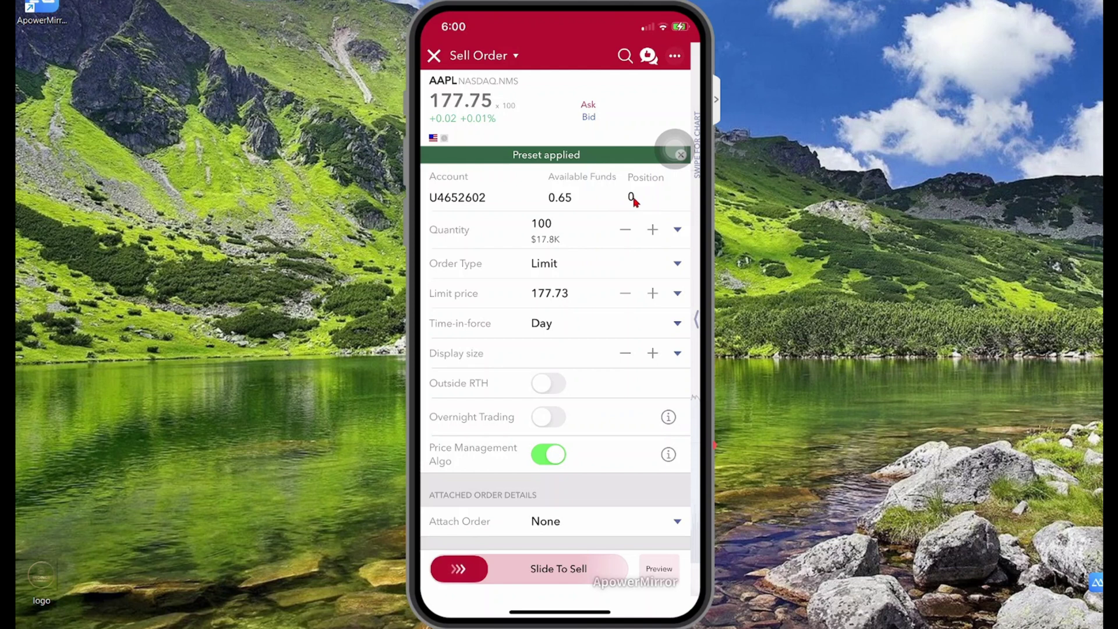
left_click(434, 57)
left_click(438, 59)
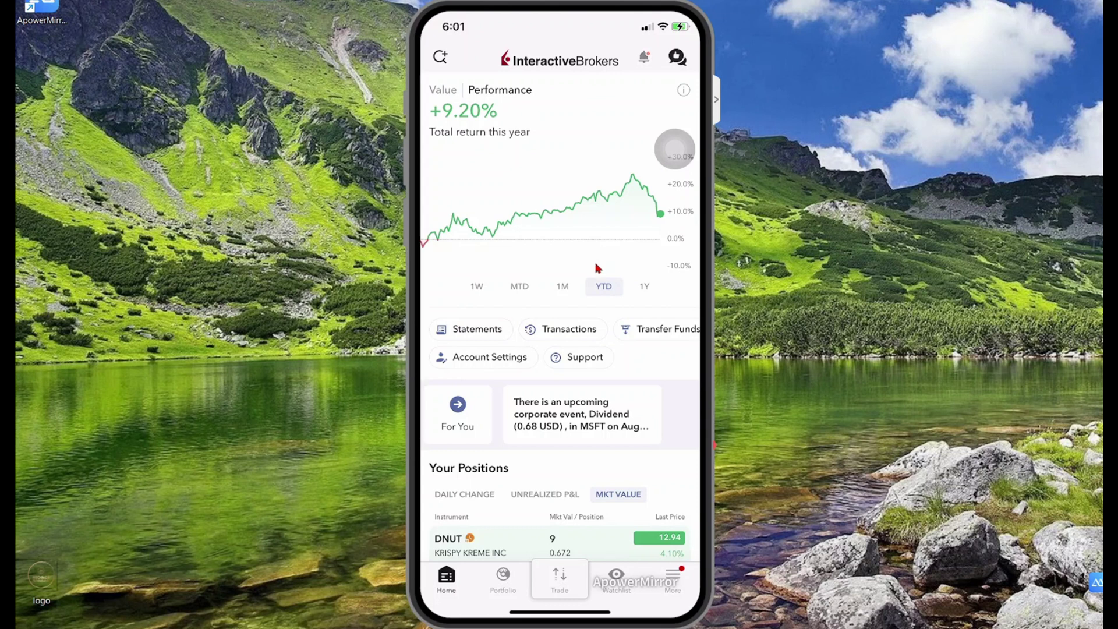
Start a deposit into the individual account via More > Transfer & Pay > Deposit Funds
left_click(670, 594)
scroll(626, 392, "down", 3)
scroll(626, 391, "down", 5)
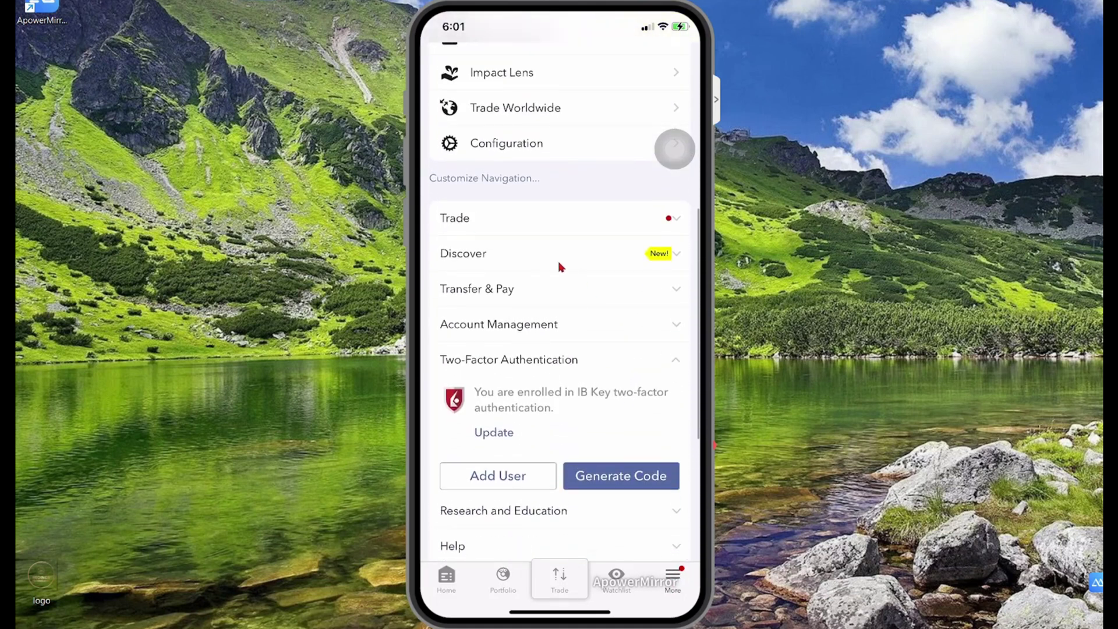
left_click(499, 294)
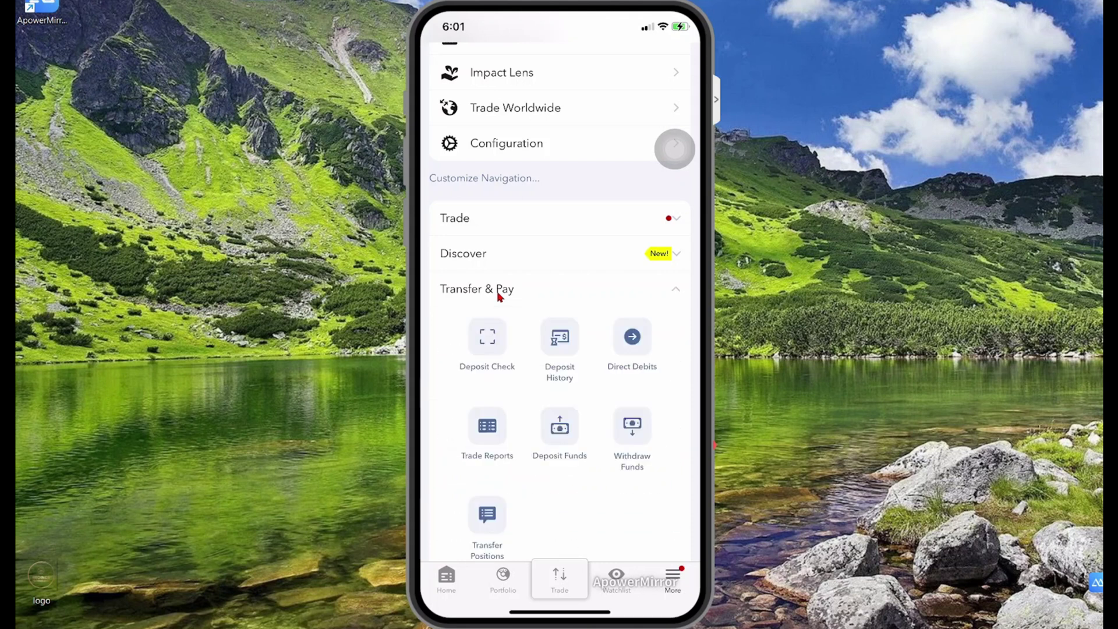
left_click(560, 435)
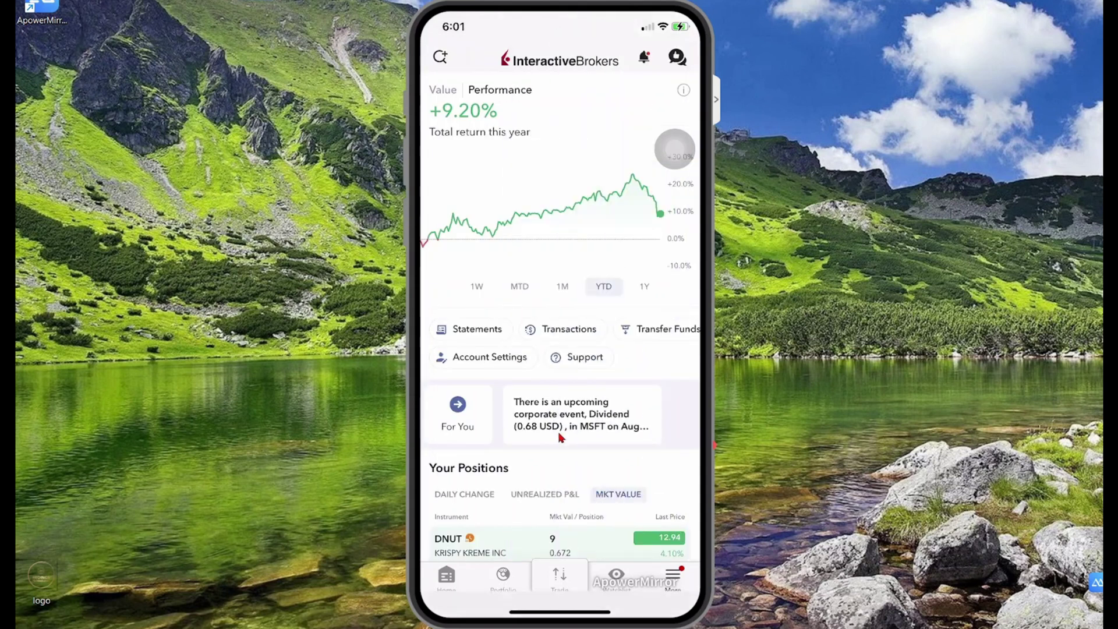
left_click(457, 177)
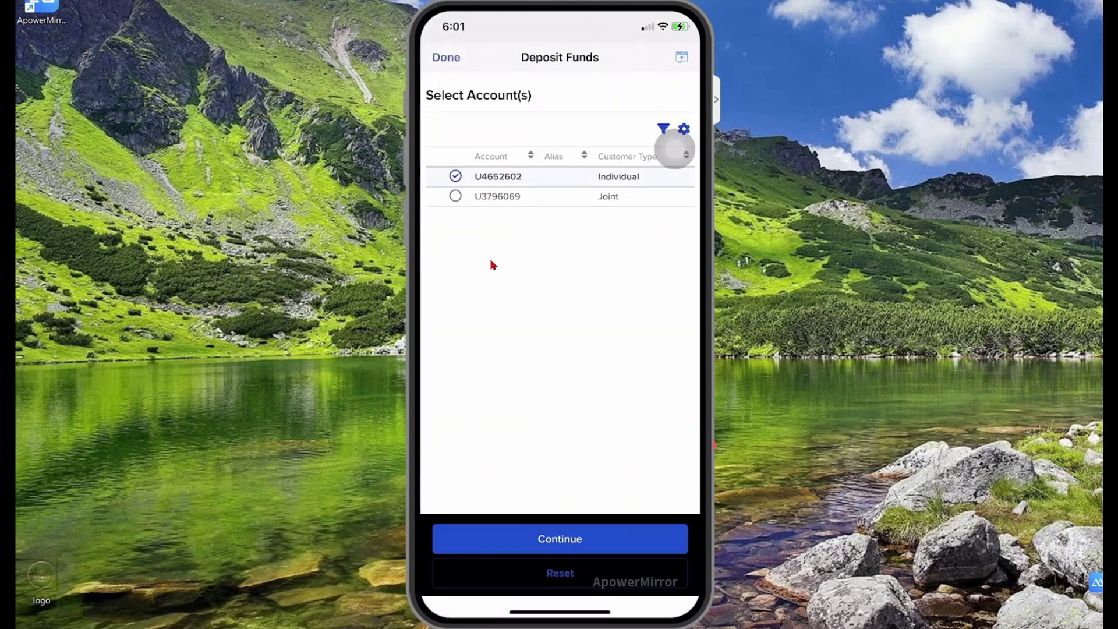
left_click(526, 537)
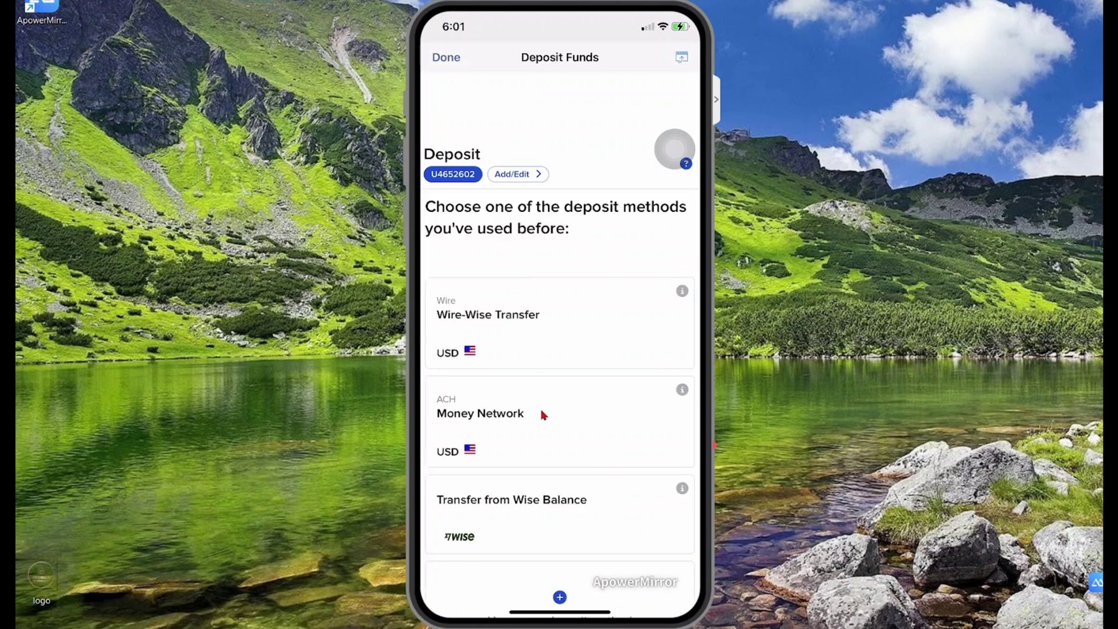
Review the Bank Wire instructions under a new deposit method, then reopen the new-method list
scroll(544, 415, "down", 5)
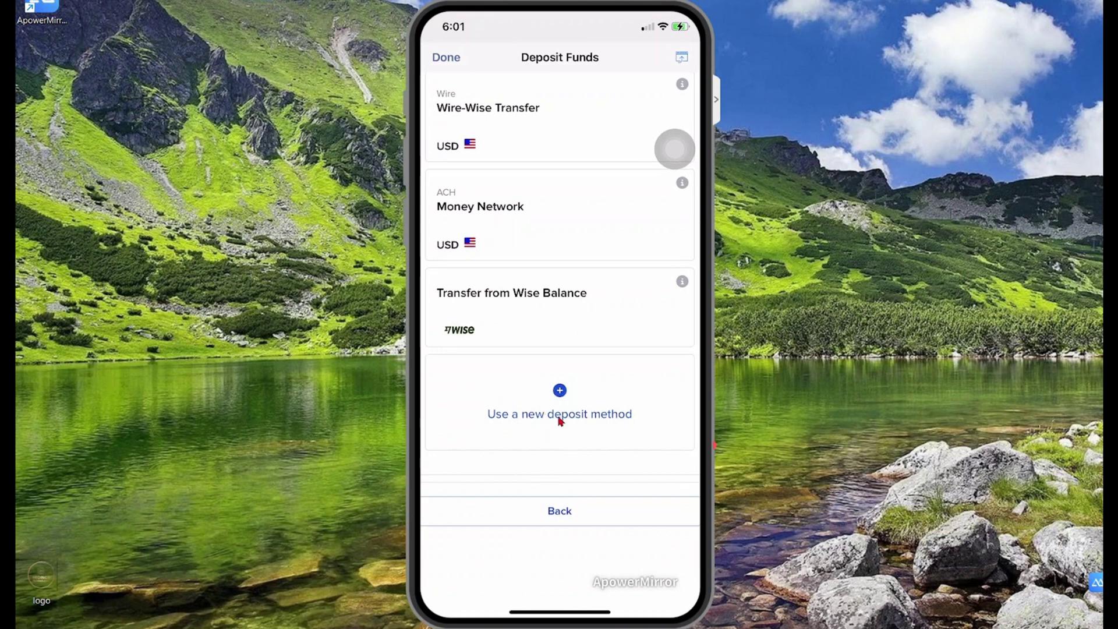
left_click(563, 400)
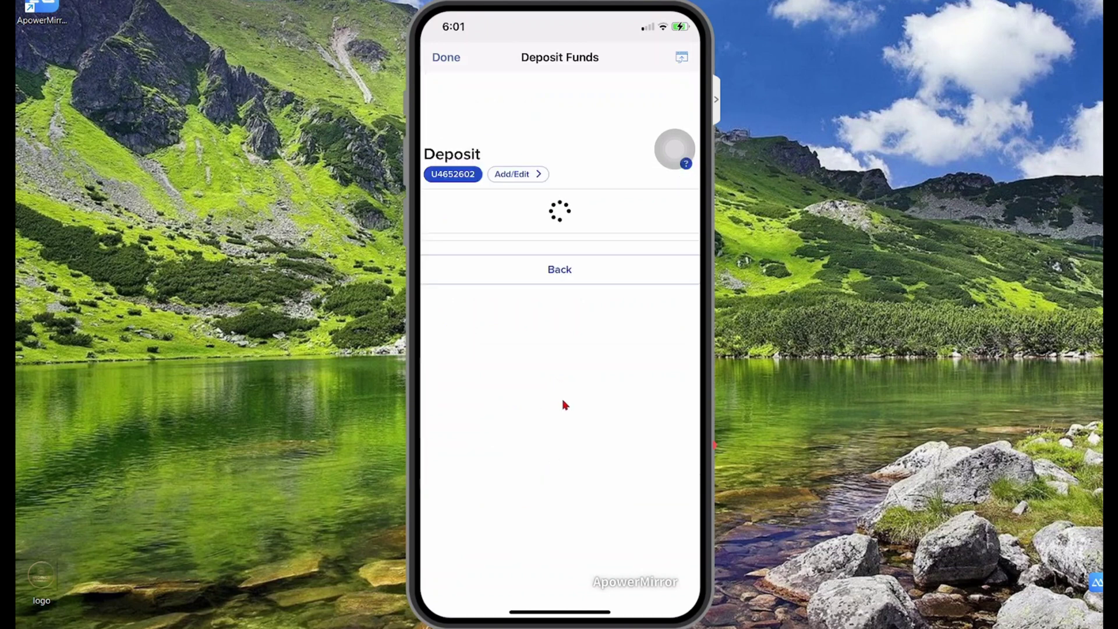
scroll(570, 396, "down", 2)
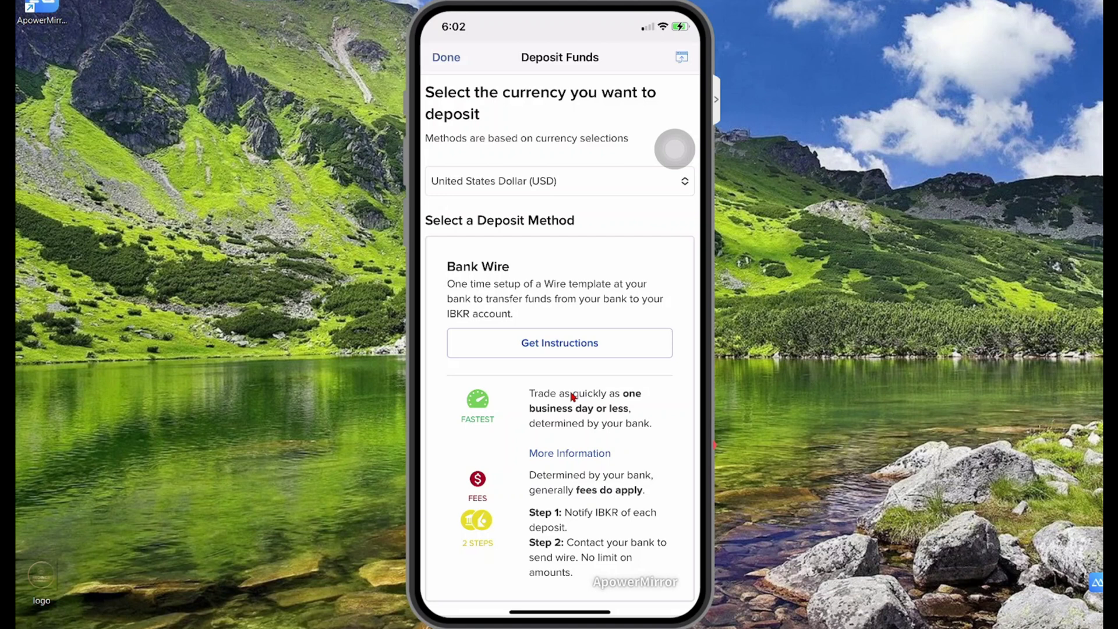
left_click(557, 346)
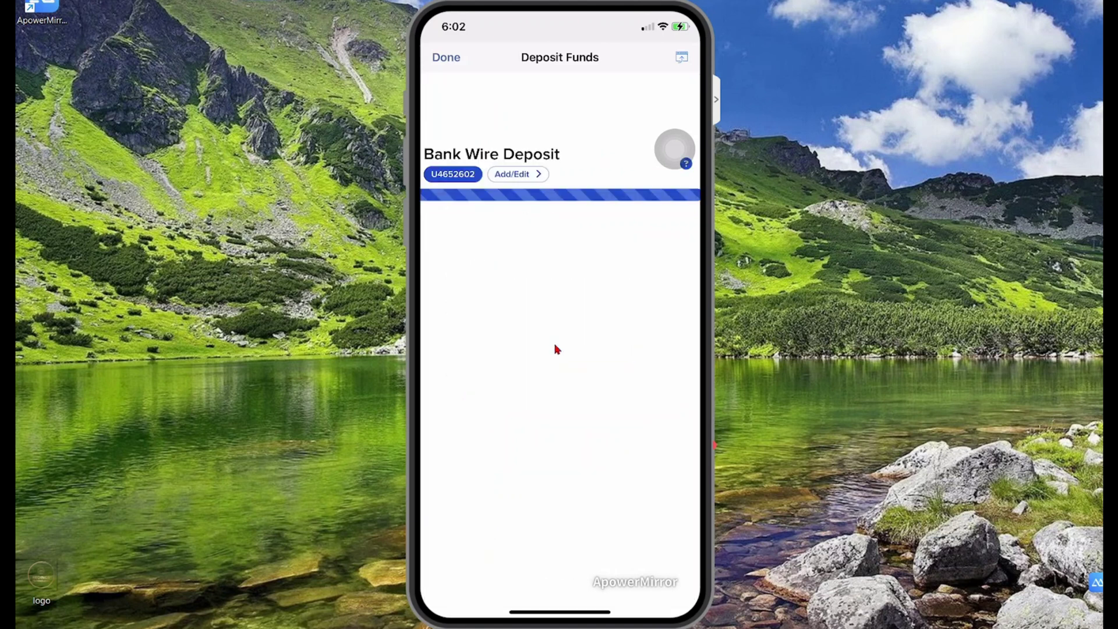
scroll(558, 346, "down", 10)
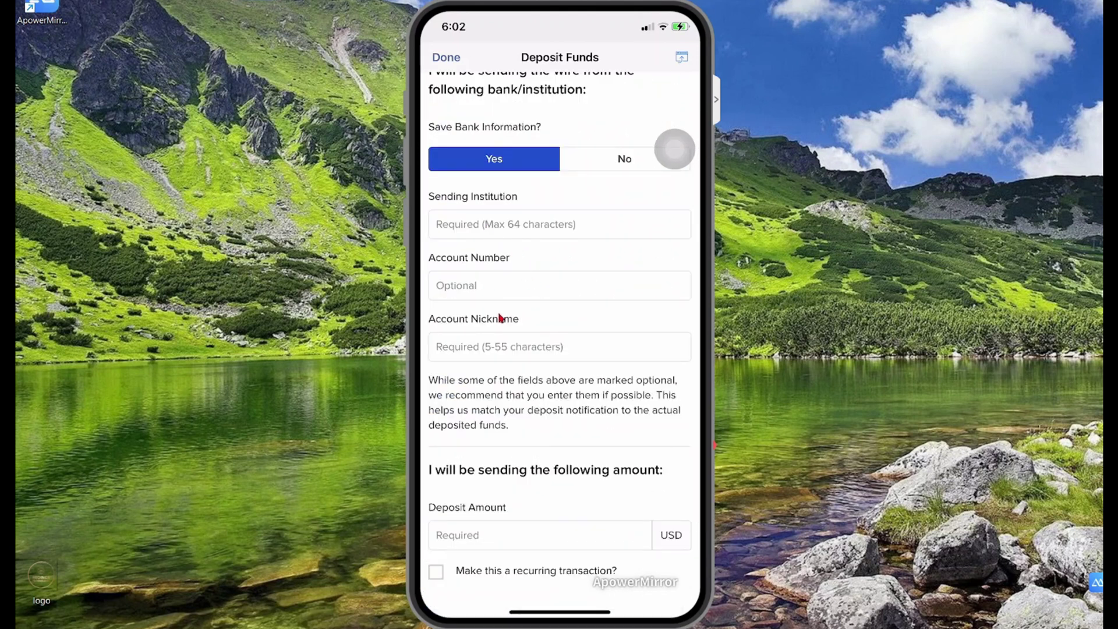
scroll(501, 318, "down", 3)
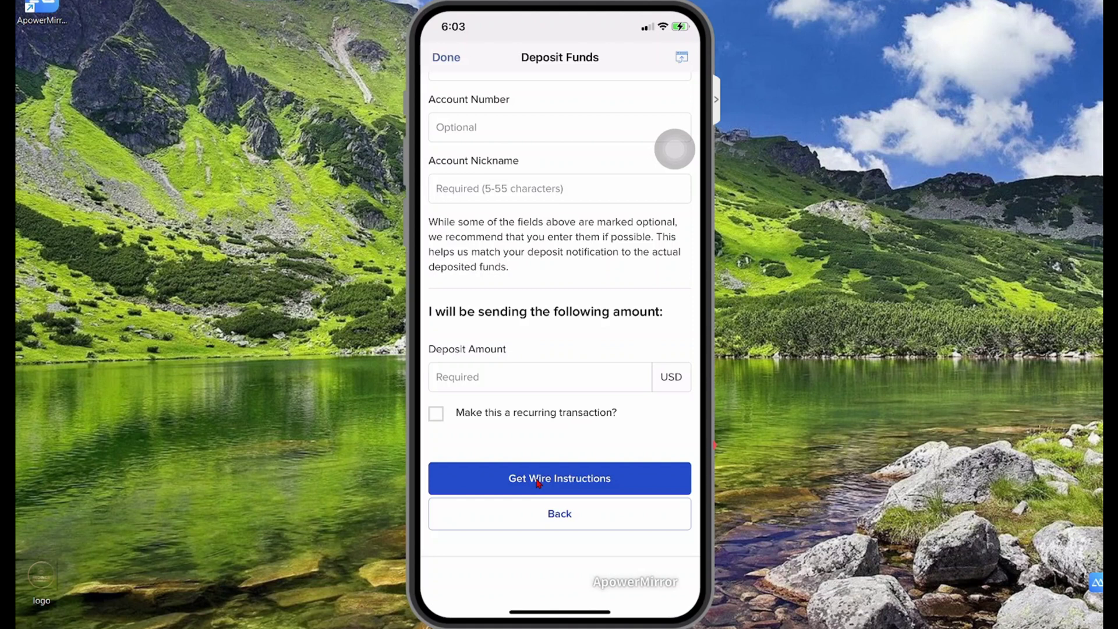
left_click(566, 520)
scroll(527, 438, "down", 5)
left_click(563, 365)
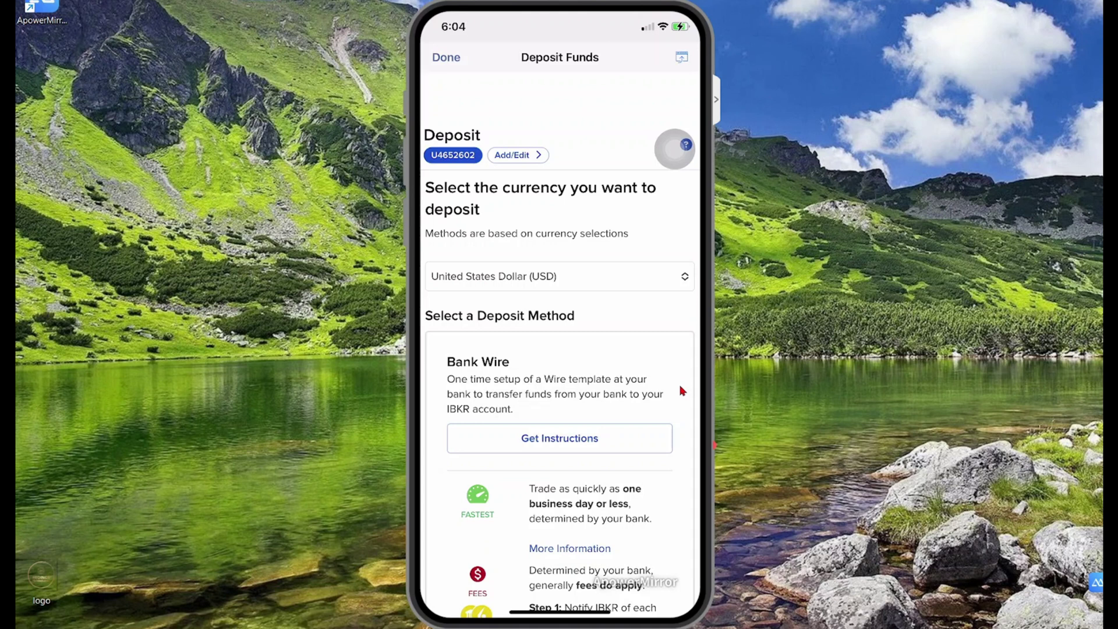
Review the direct ACH transfer instructions for a United States bank and finish back at Deposit
scroll(673, 406, "down", 5)
scroll(673, 406, "down", 4)
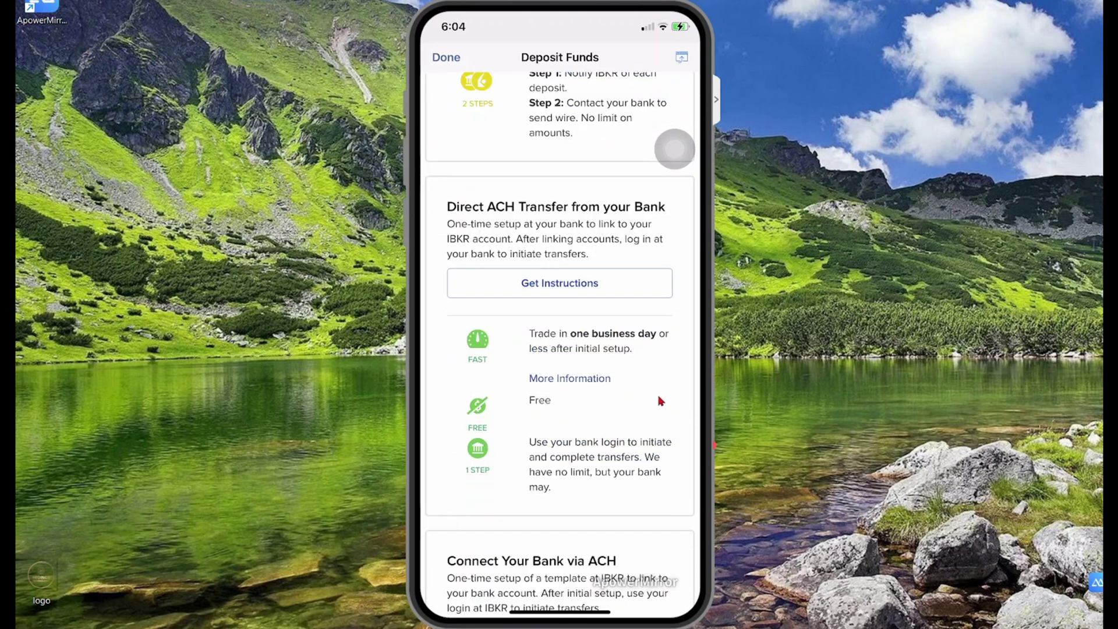
left_click(547, 285)
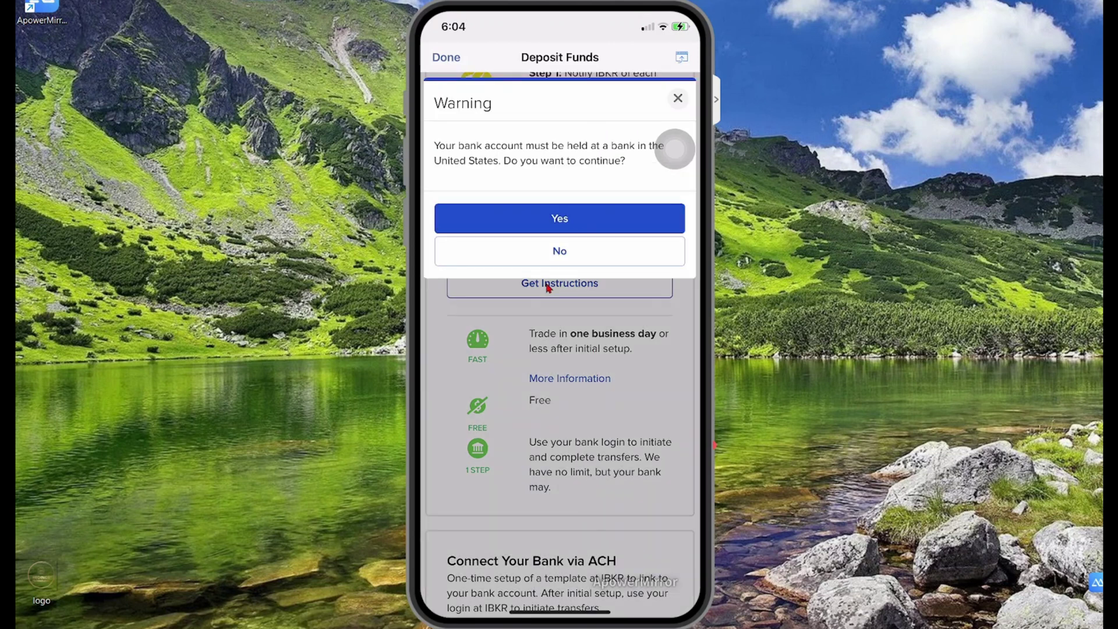
left_click(548, 224)
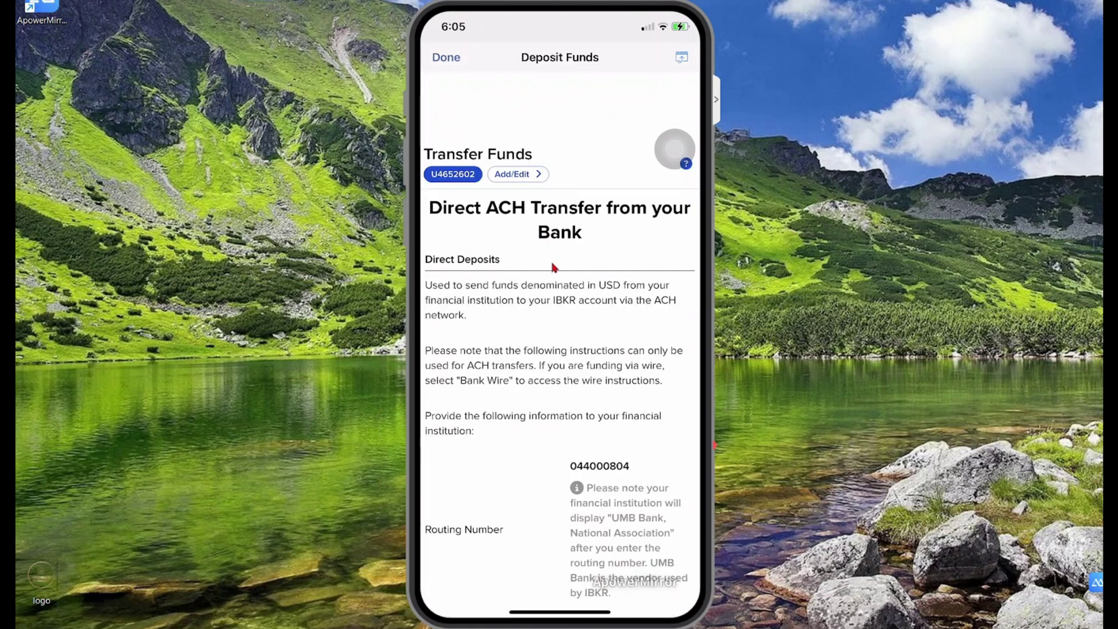
scroll(561, 308, "down", 5)
scroll(562, 333, "down", 2)
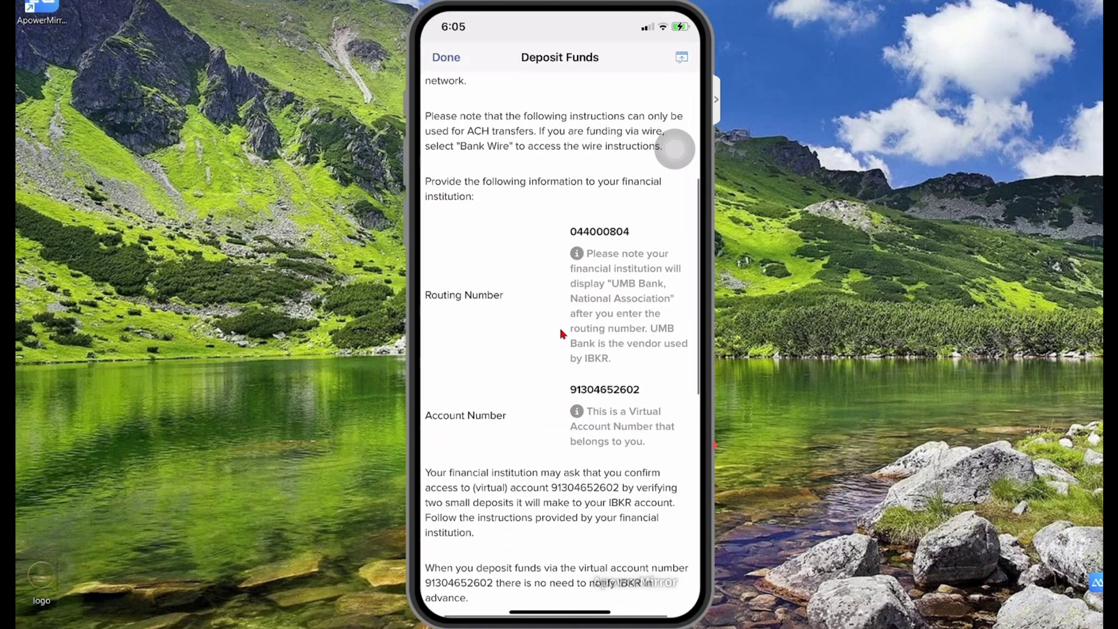
scroll(562, 333, "down", 8)
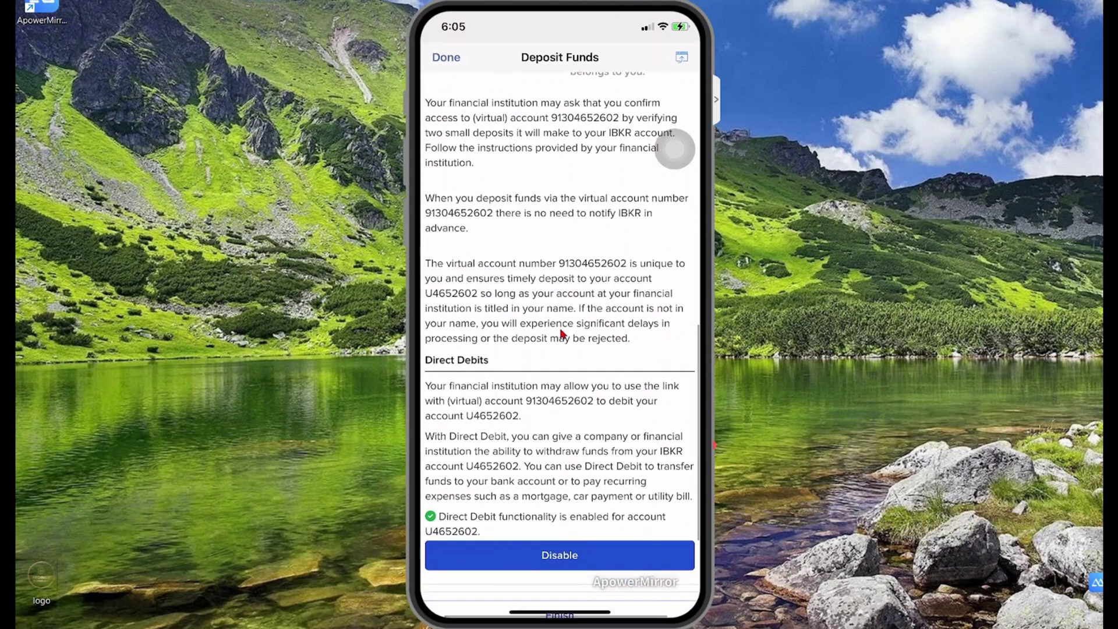
scroll(562, 333, "down", 3)
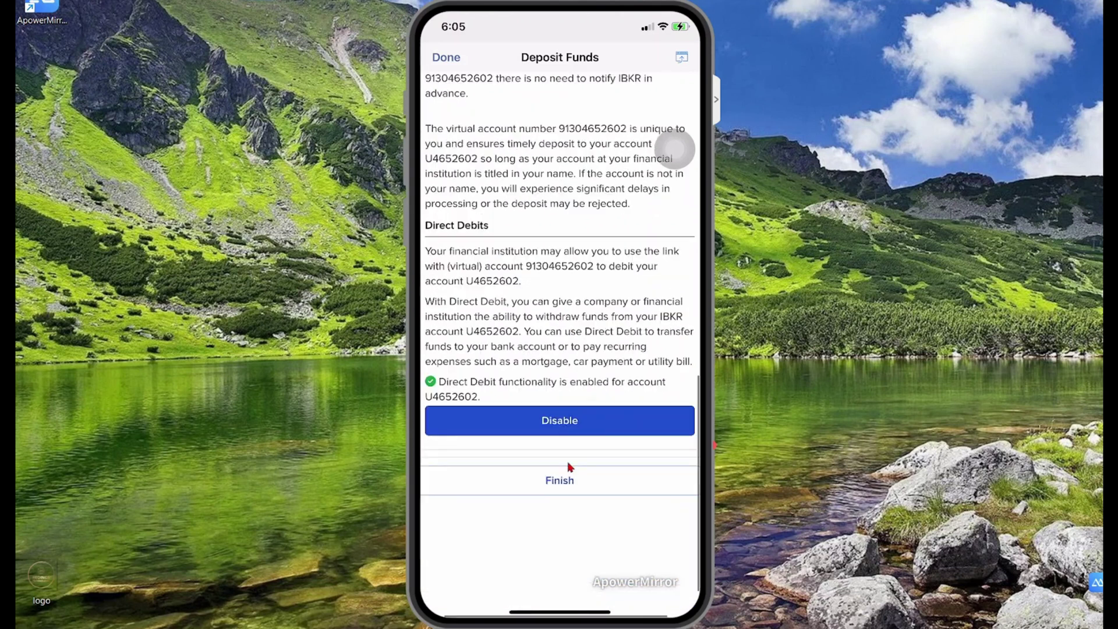
left_click(559, 486)
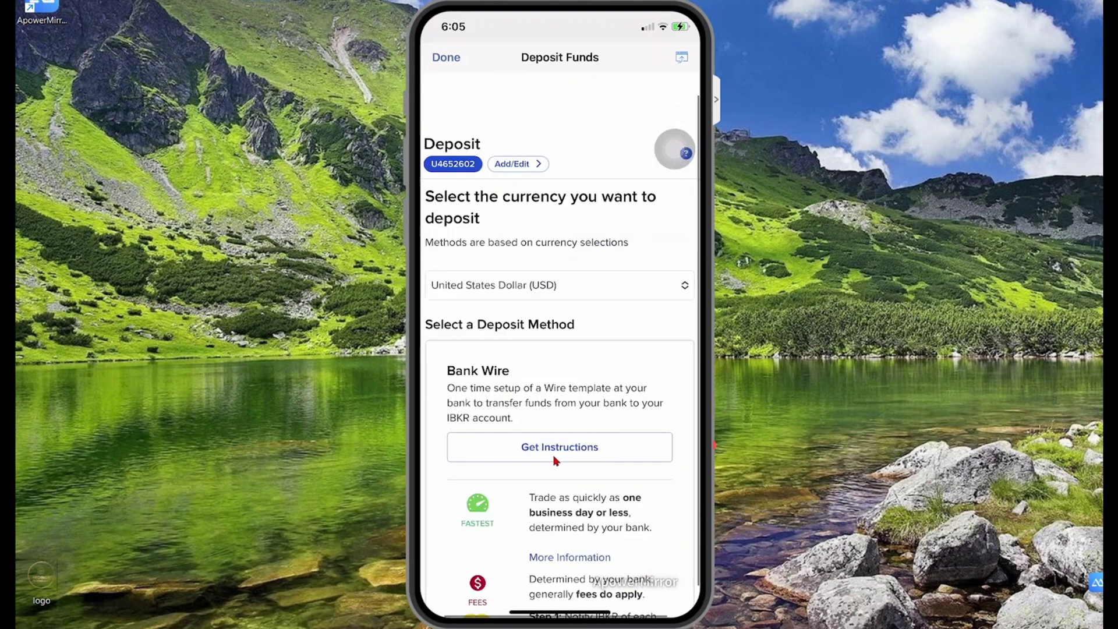
scroll(557, 463, "down", 5)
scroll(557, 461, "down", 10)
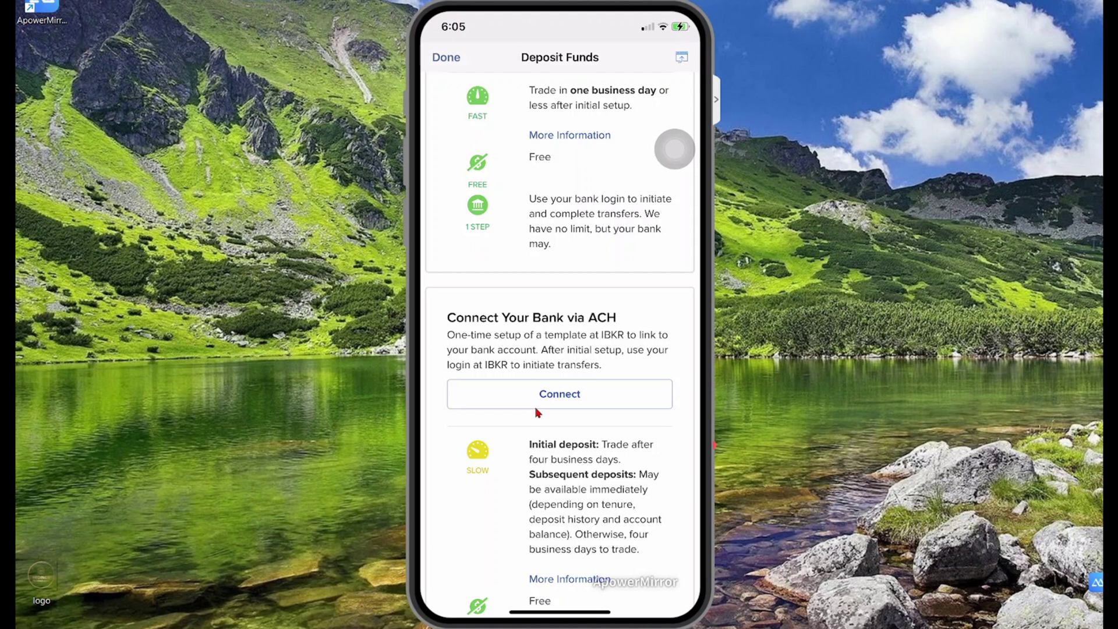
scroll(537, 413, "down", 3)
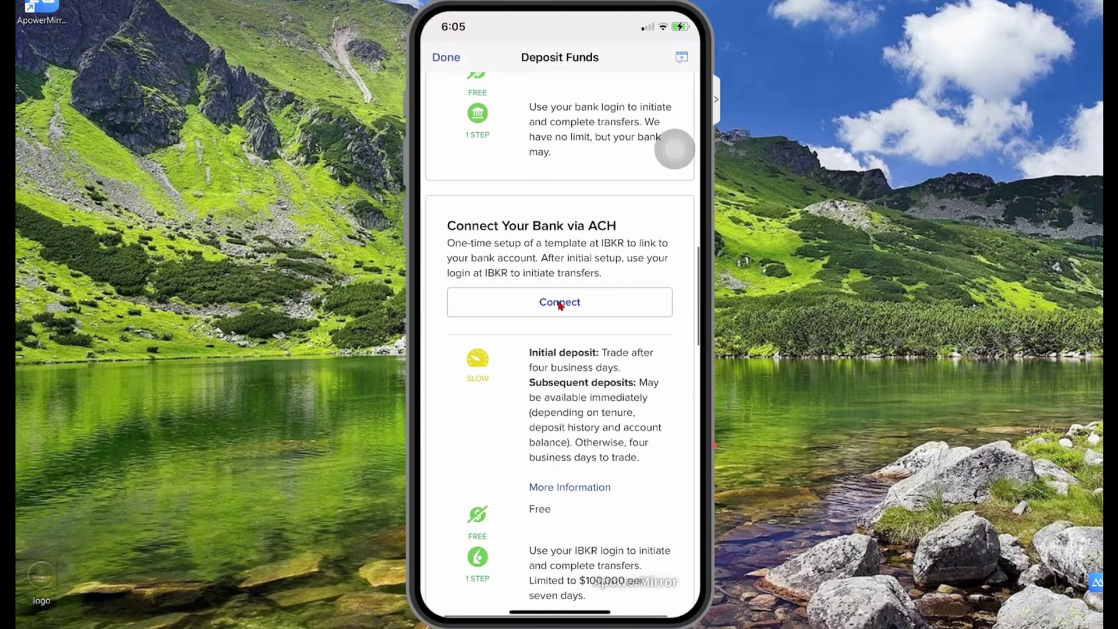
left_click(560, 301)
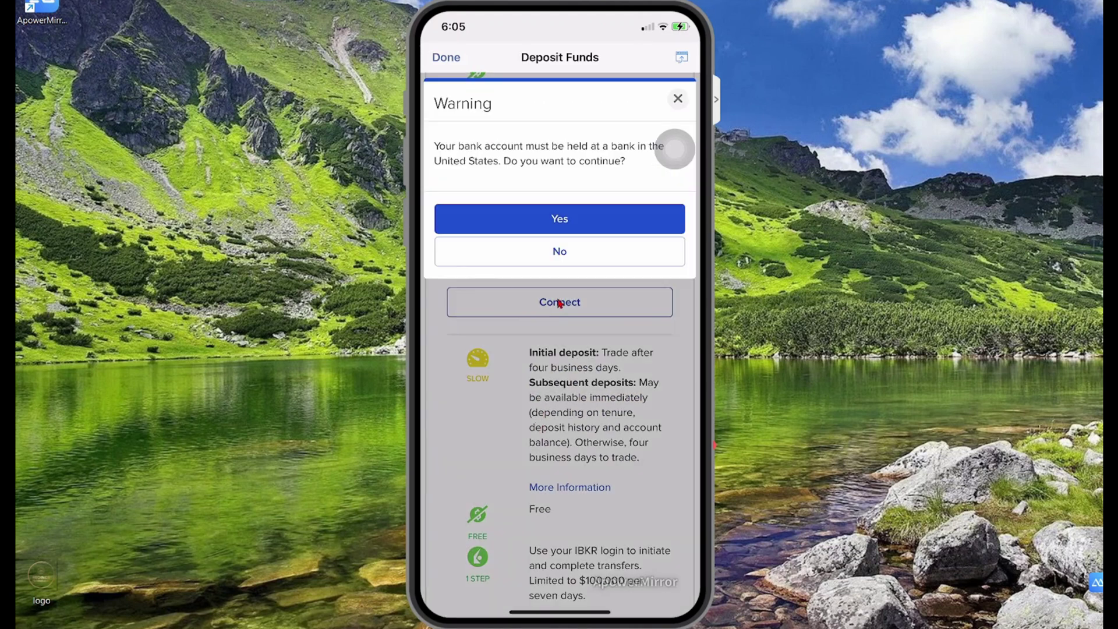
left_click(564, 221)
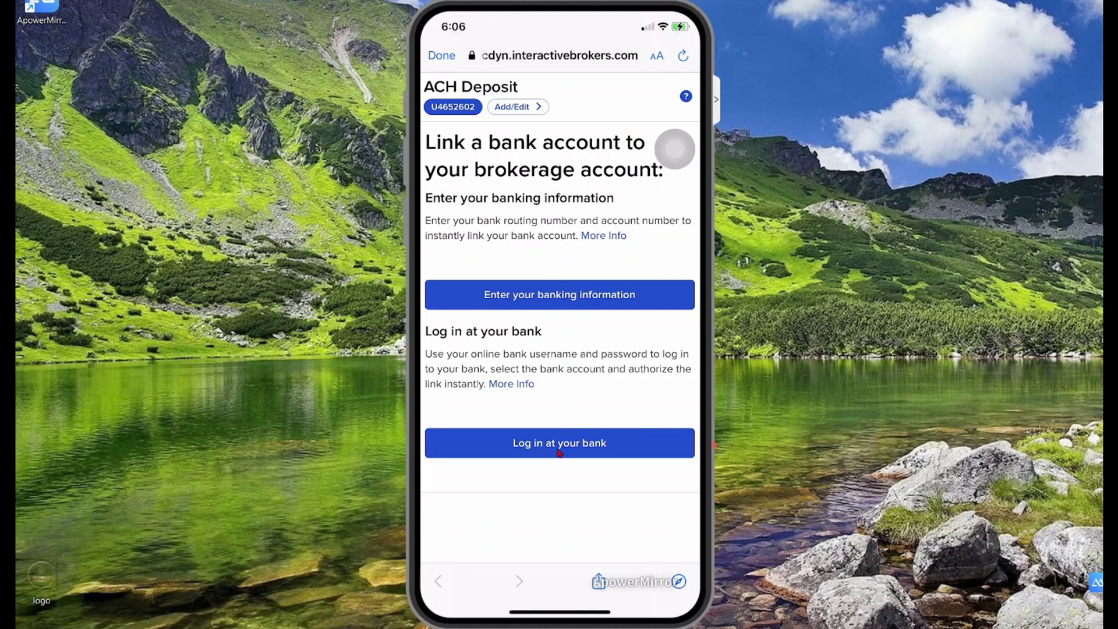
left_click(558, 444)
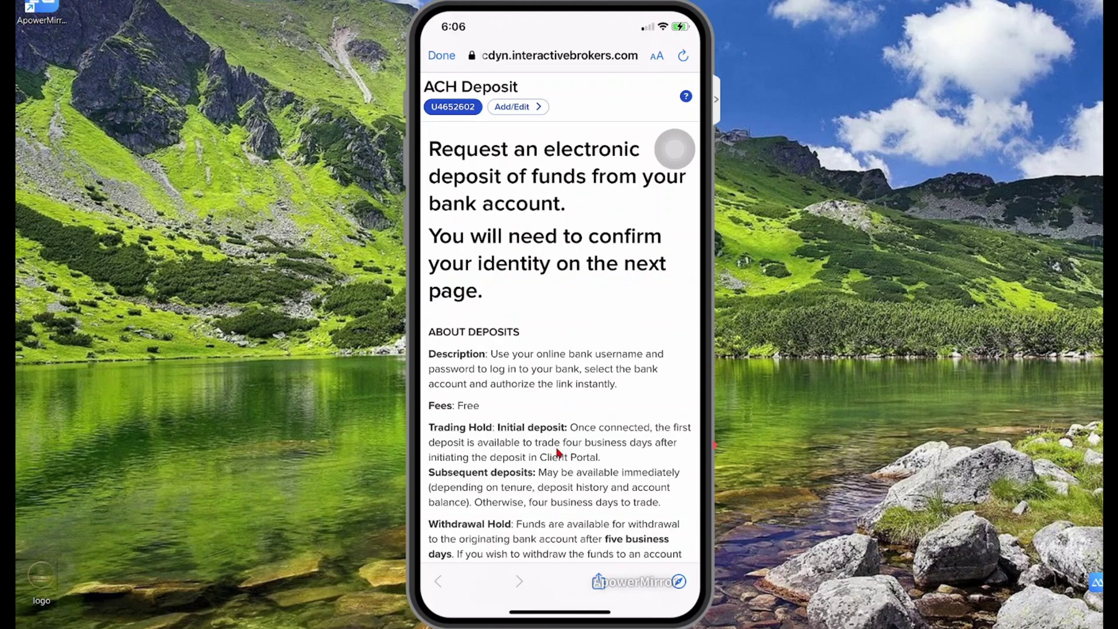
scroll(553, 449, "down", 10)
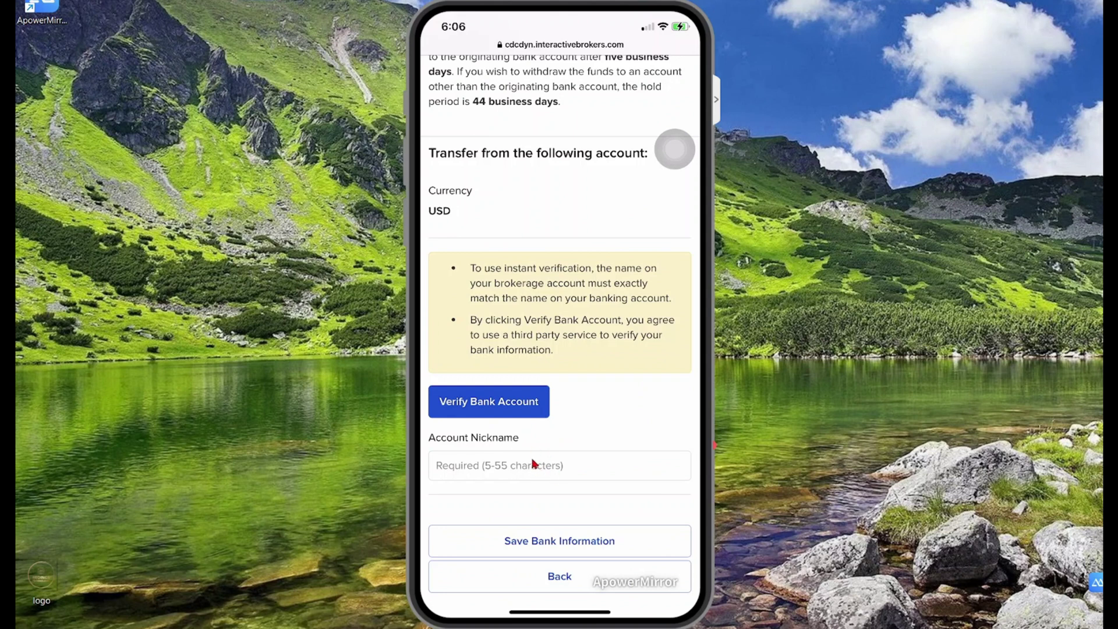
scroll(526, 423, "up", 10)
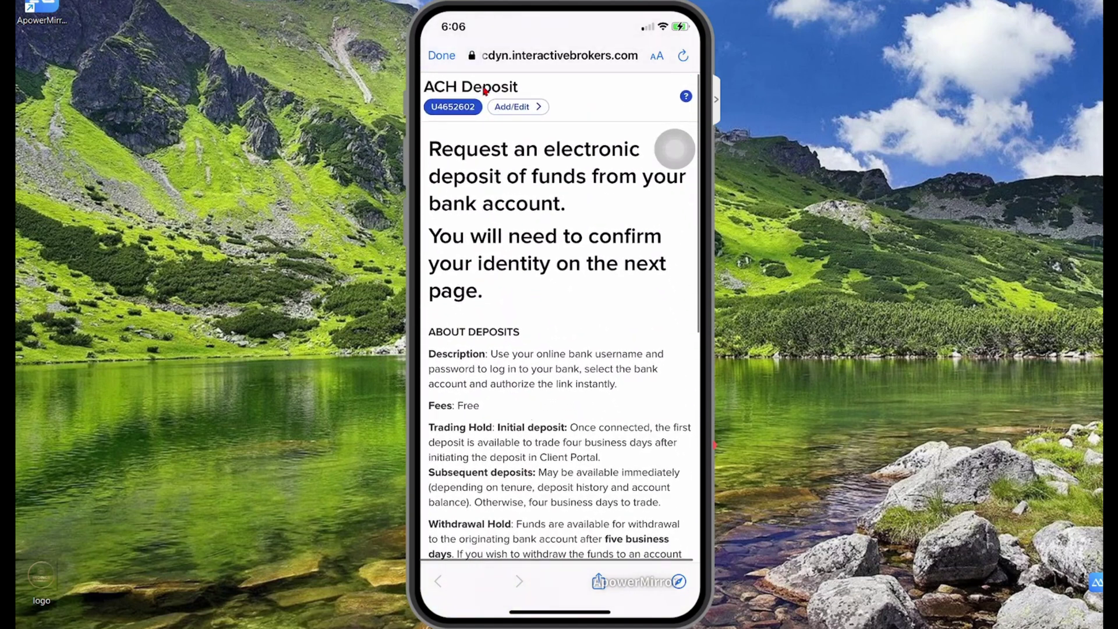
left_click(452, 53)
scroll(529, 362, "down", 10)
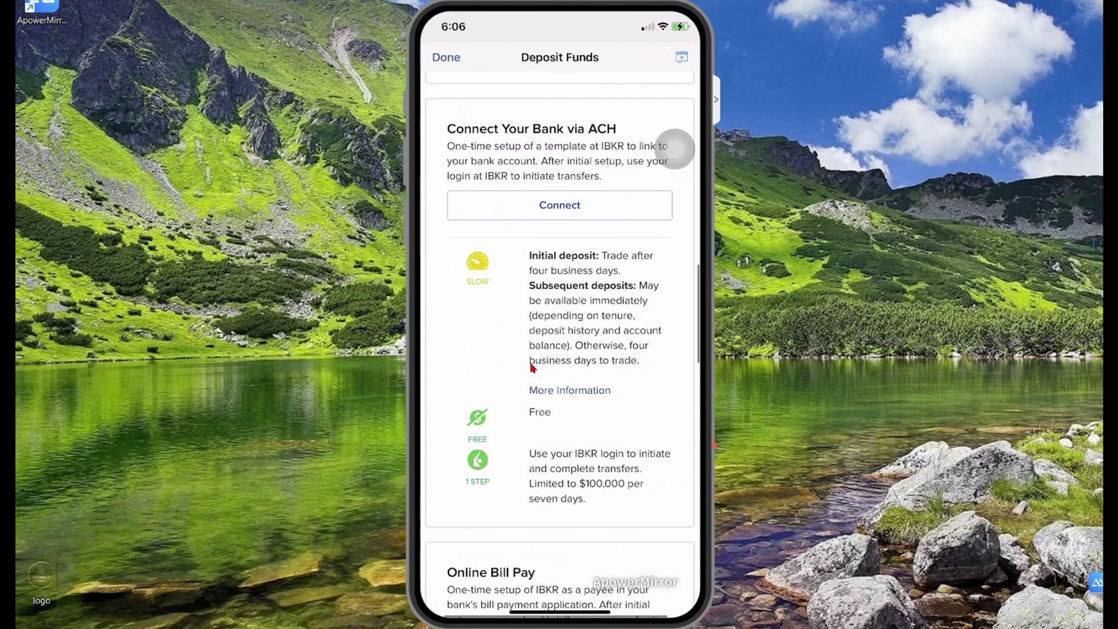
Browse the Online Bill Pay, Mail a Check and Wise cards, then open Transfer from Wise Balance
scroll(529, 396, "down", 2)
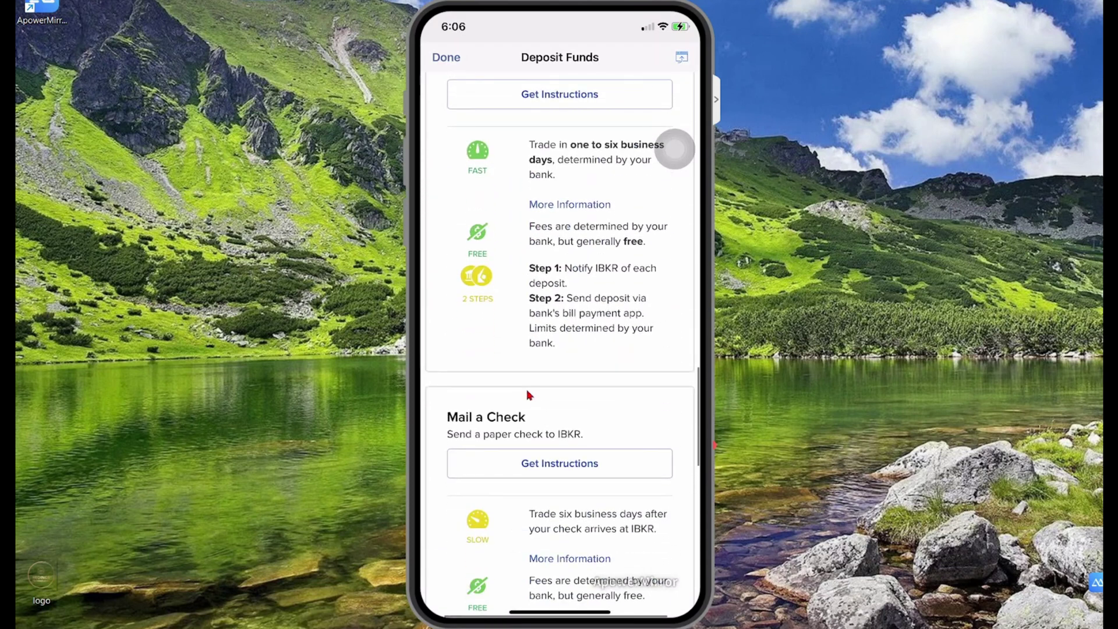
scroll(530, 395, "up", 5)
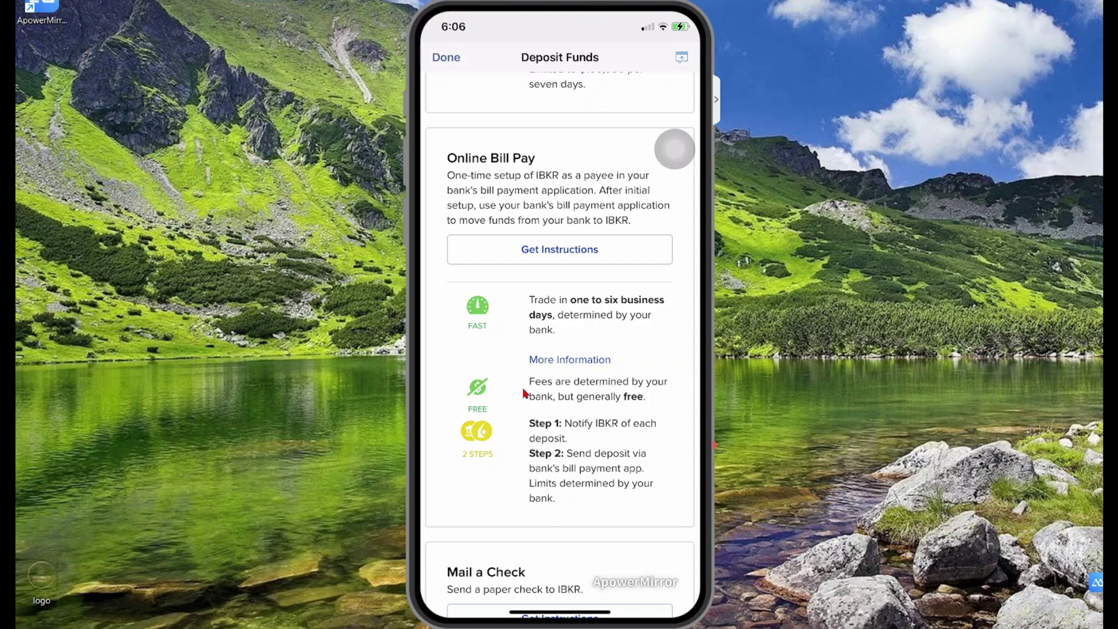
scroll(524, 392, "down", 8)
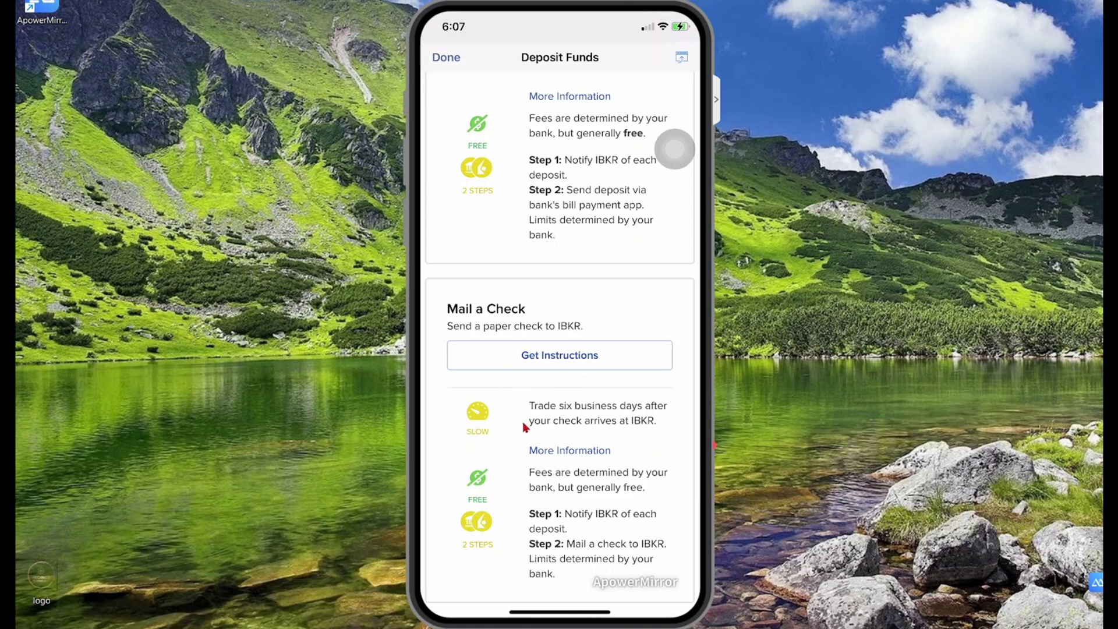
scroll(524, 427, "down", 7)
scroll(524, 428, "down", 8)
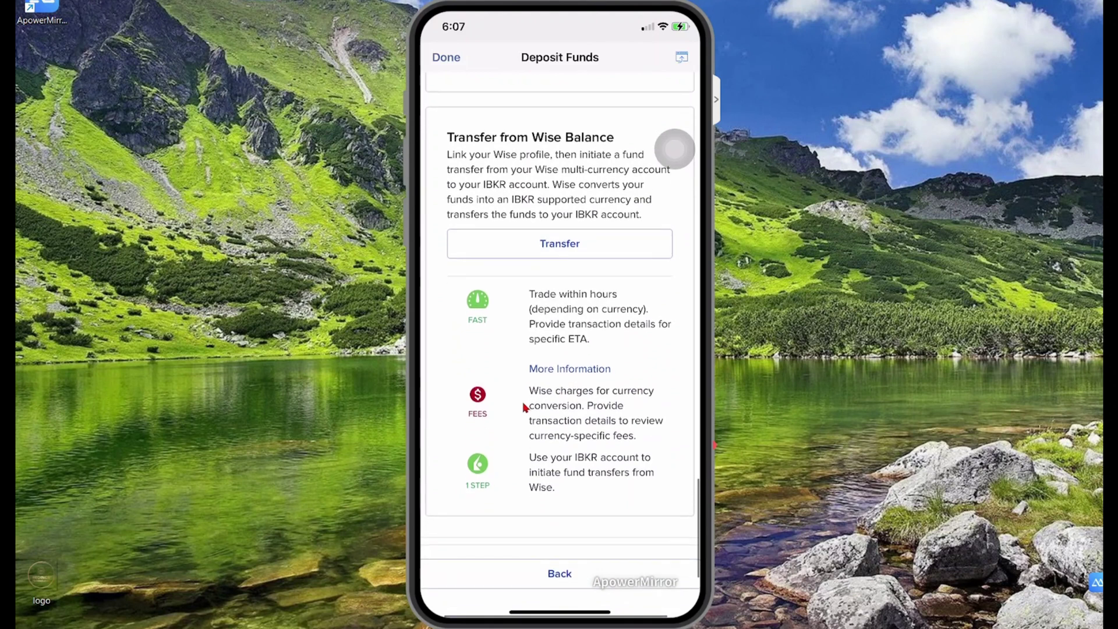
scroll(522, 378, "up", 3)
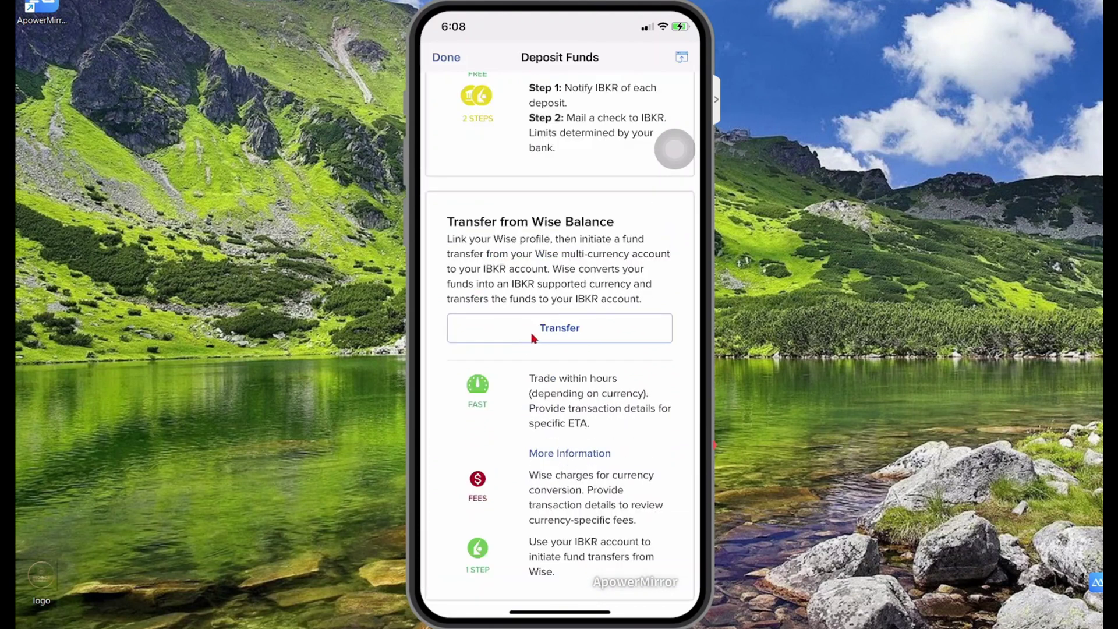
left_click(552, 330)
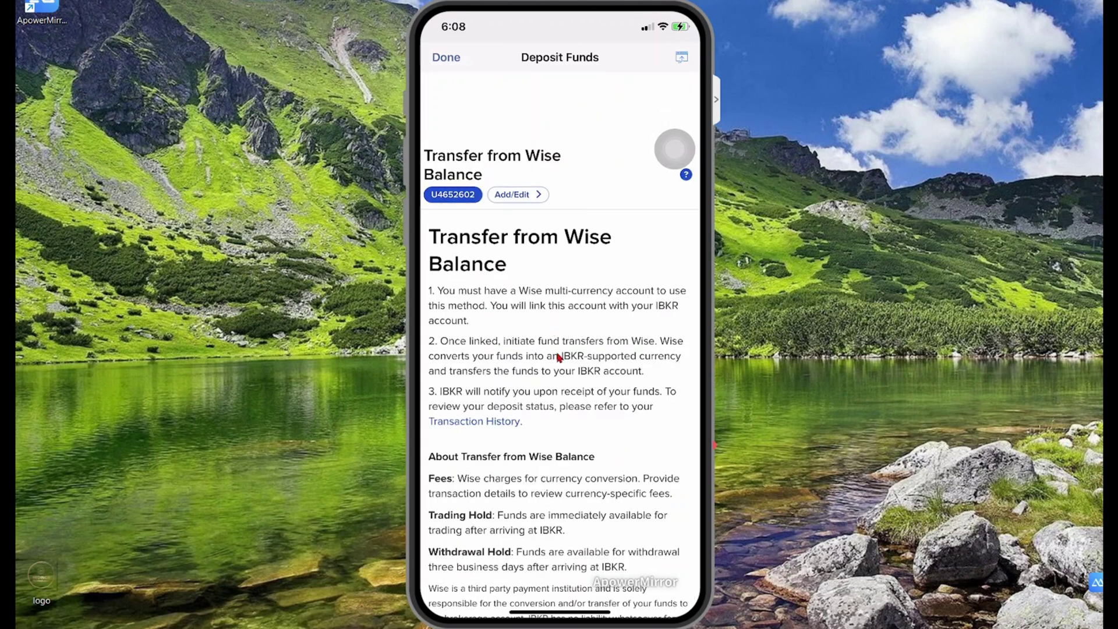
Leave the Wise transfer form and close Deposit Funds to reach the home screen
scroll(557, 344, "down", 5)
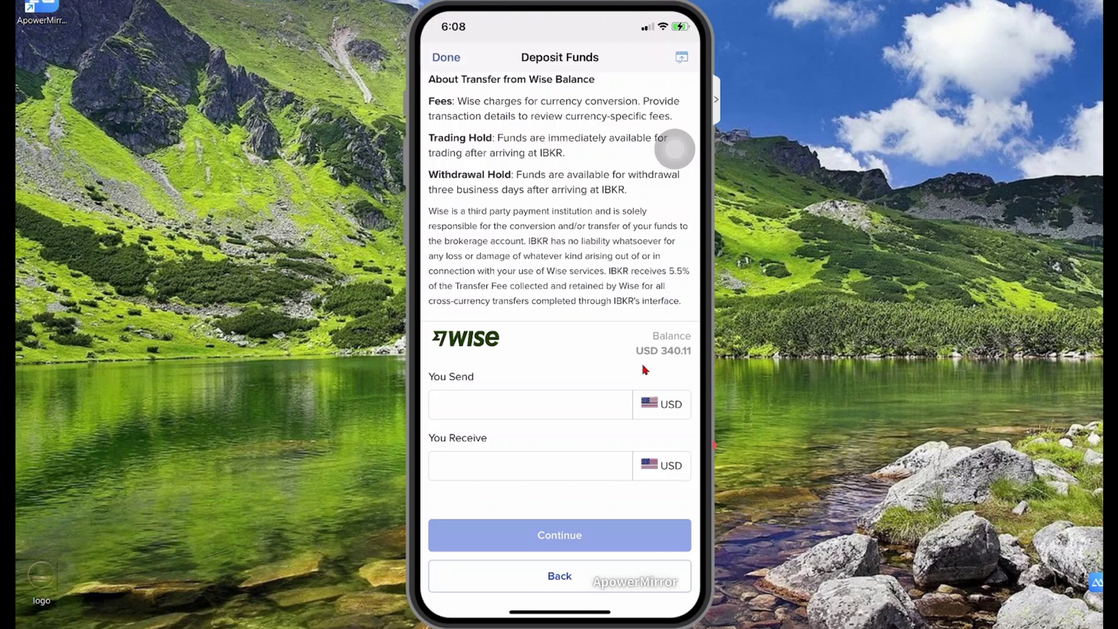
left_click(556, 577)
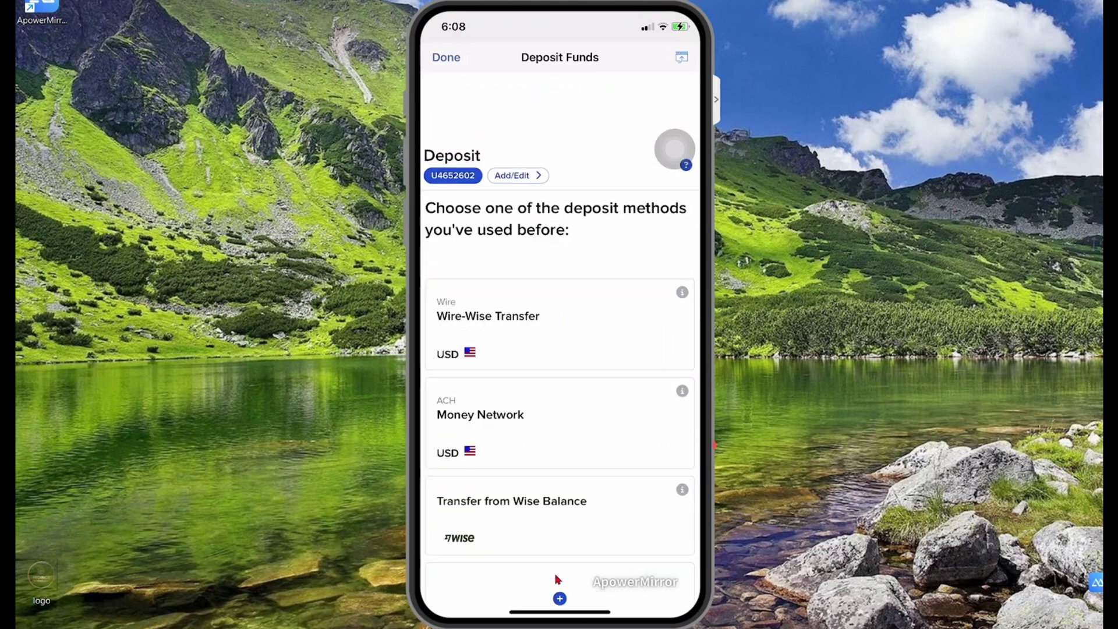
left_click(446, 58)
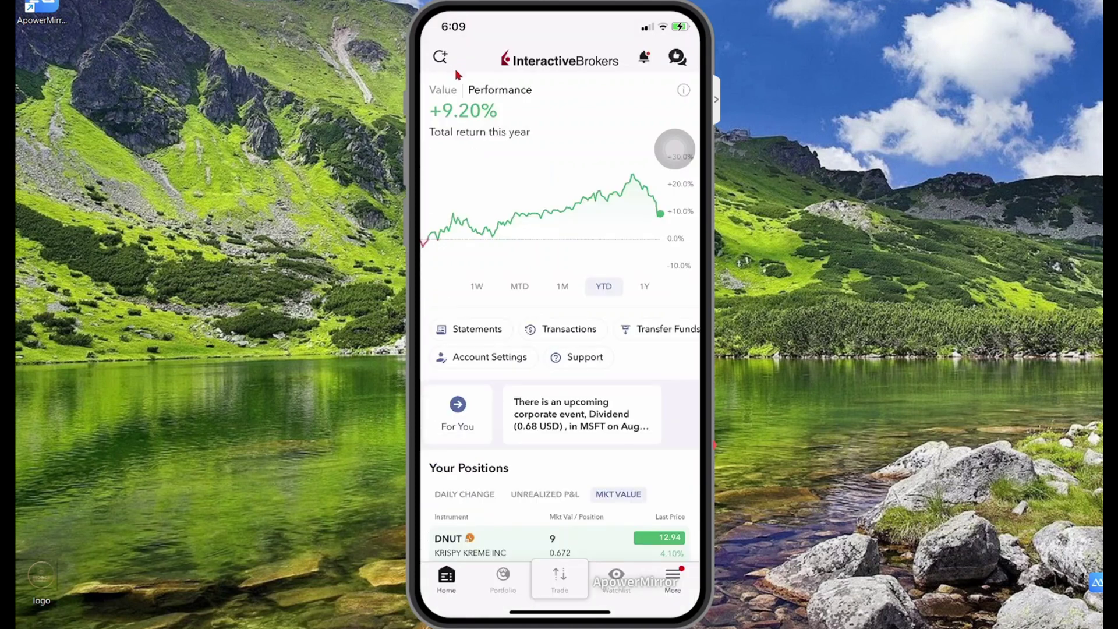
Open Withdraw Funds from More and choose to use a new withdrawal method
left_click(674, 583)
left_click(633, 470)
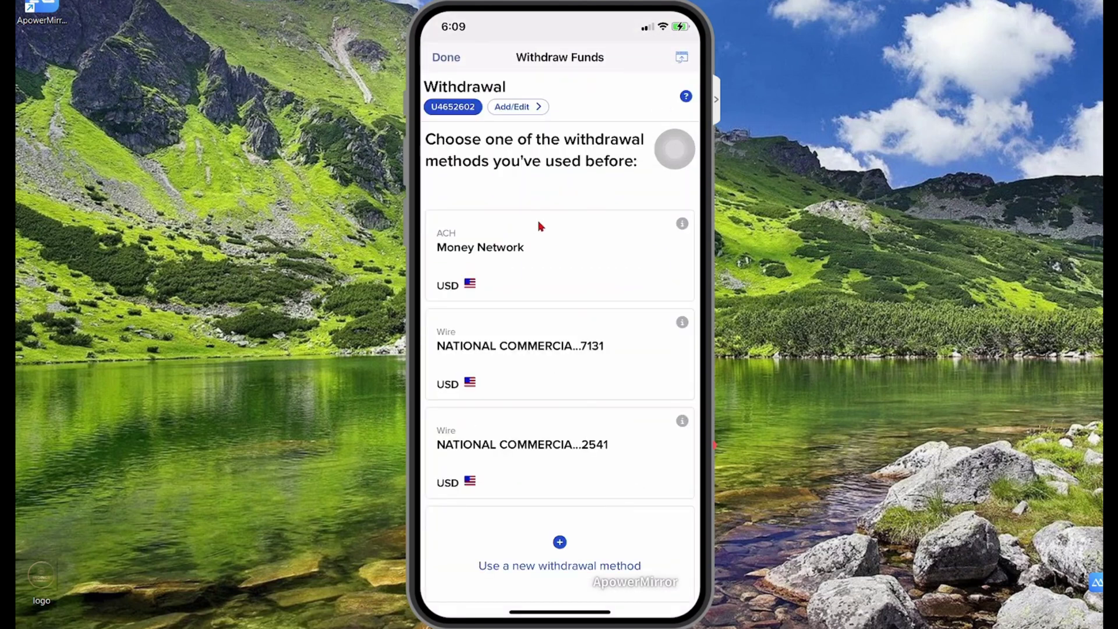
left_click(559, 555)
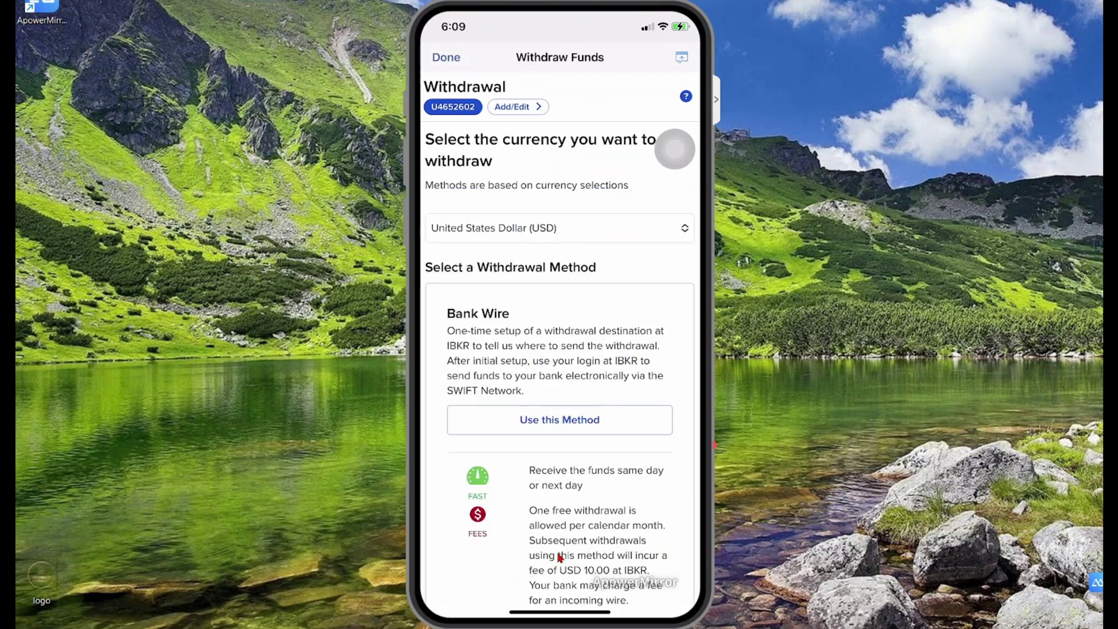
Scroll through the USD withdrawal methods (Bank Wire, ACH, Direct Debit, Wise) and back up
scroll(559, 557, "down", 3)
scroll(557, 556, "down", 5)
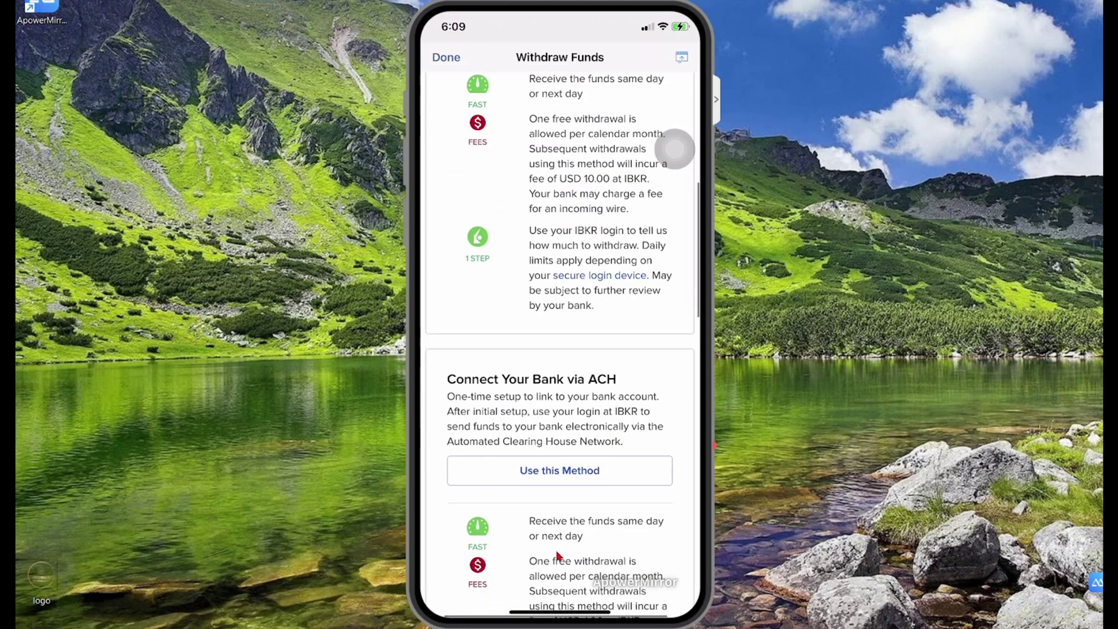
scroll(557, 556, "down", 10)
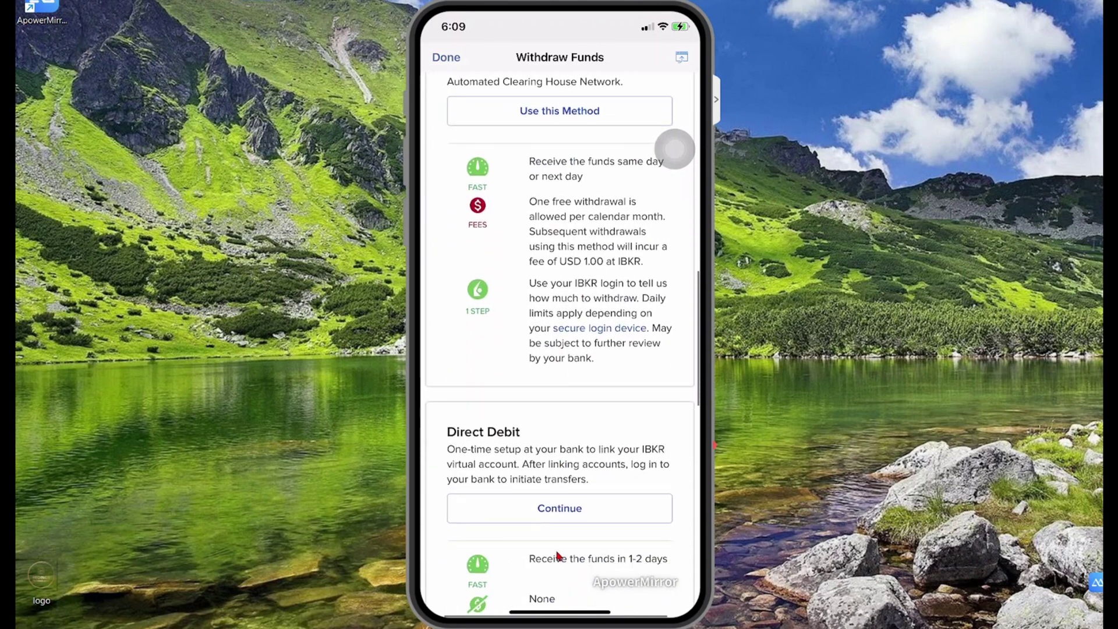
scroll(557, 549, "down", 7)
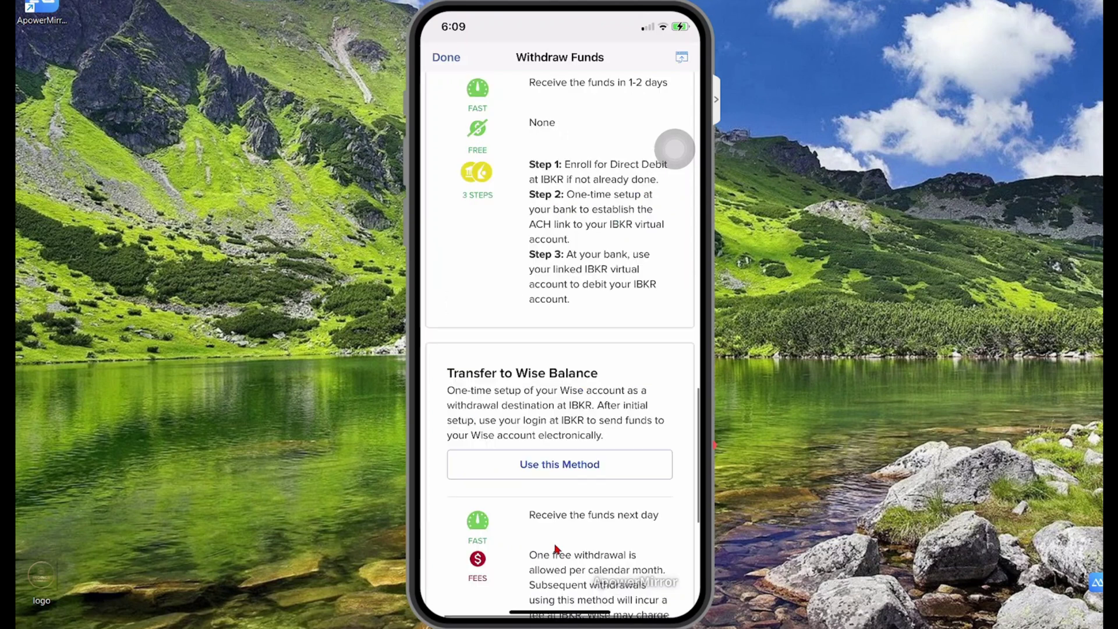
scroll(557, 549, "down", 5)
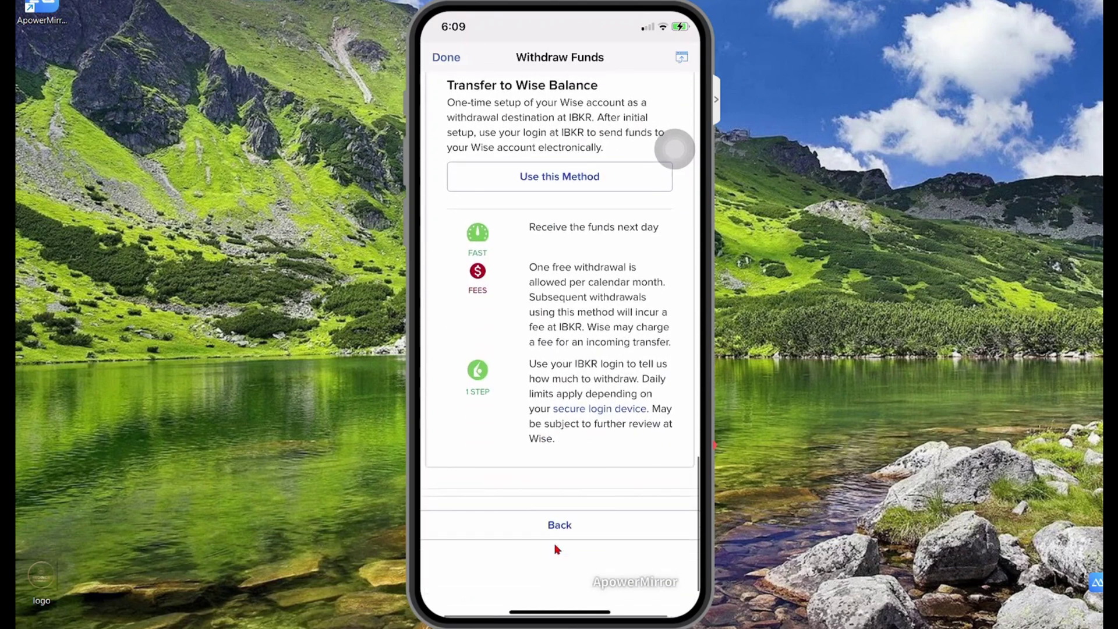
scroll(557, 549, "up", 12)
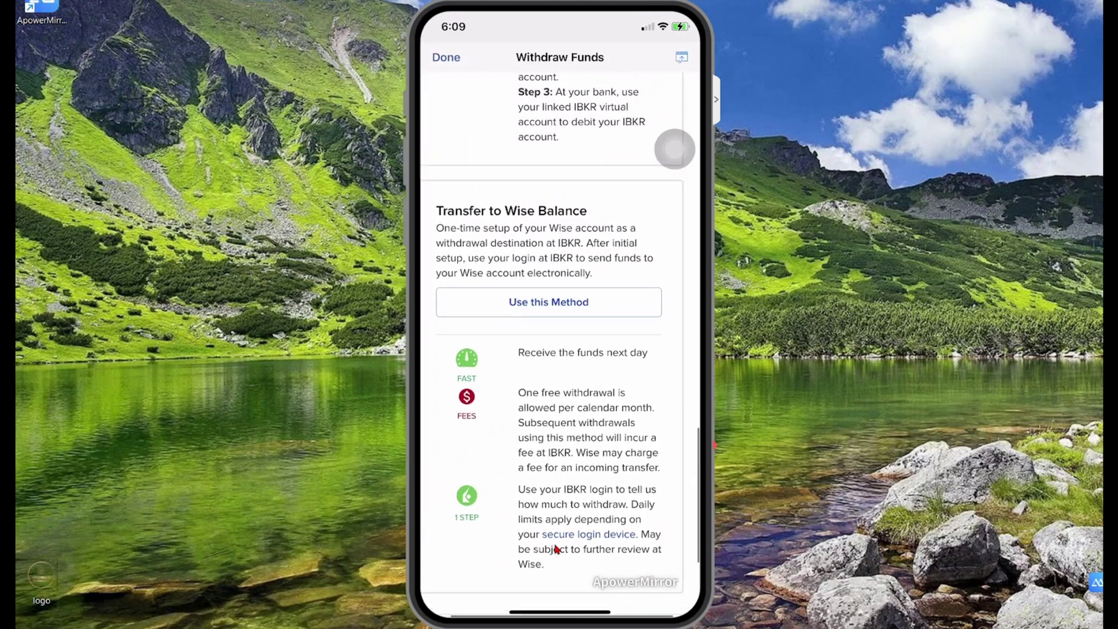
scroll(557, 549, "up", 10)
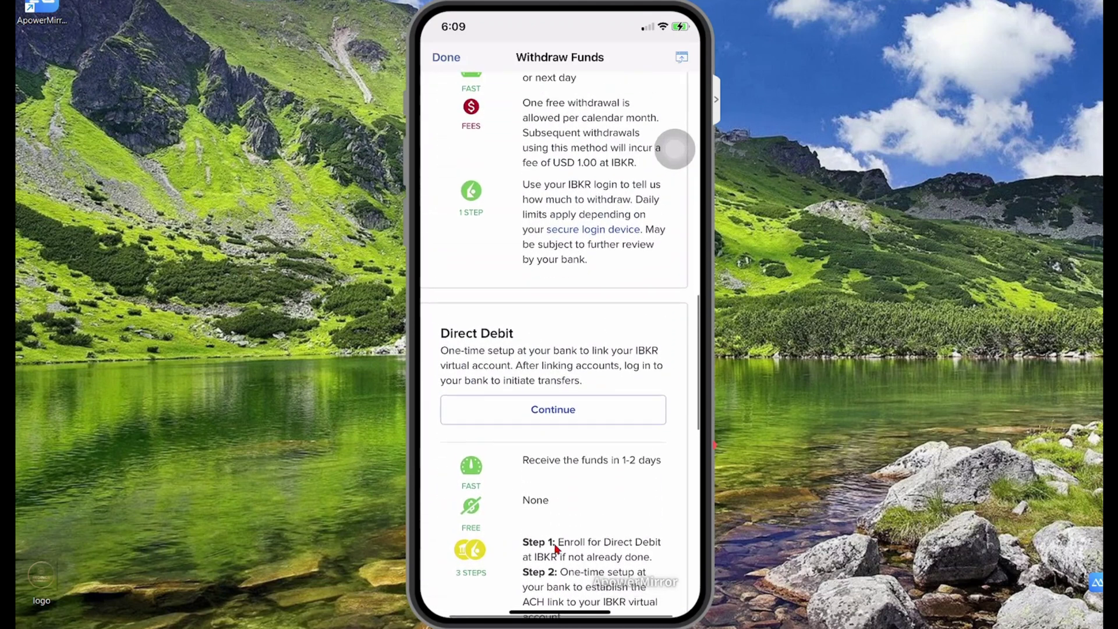
scroll(558, 549, "up", 5)
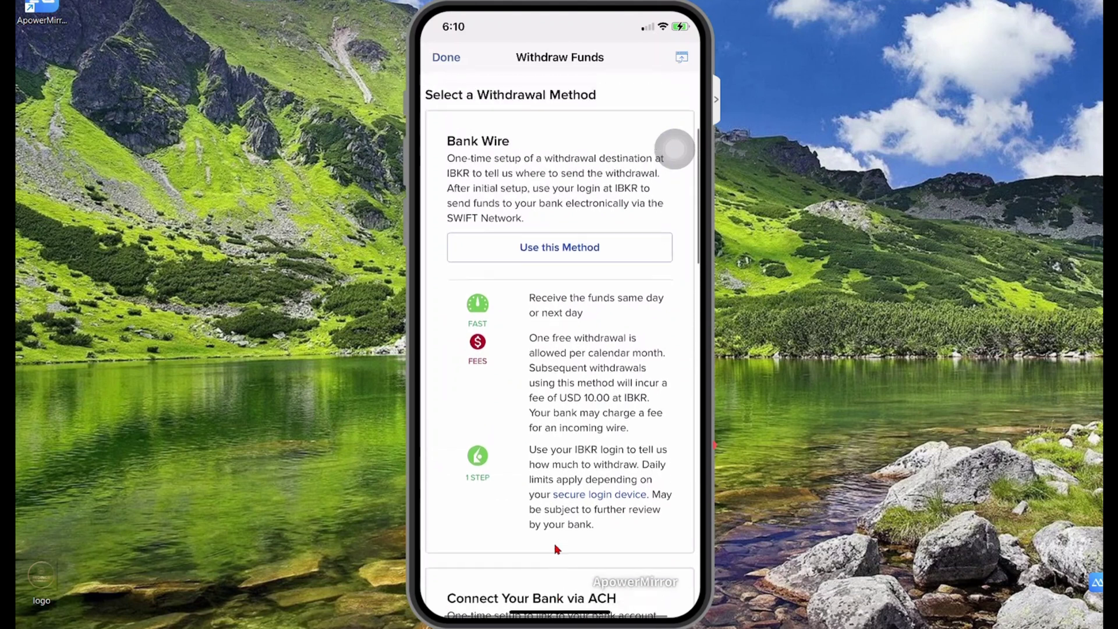
scroll(558, 549, "up", 1)
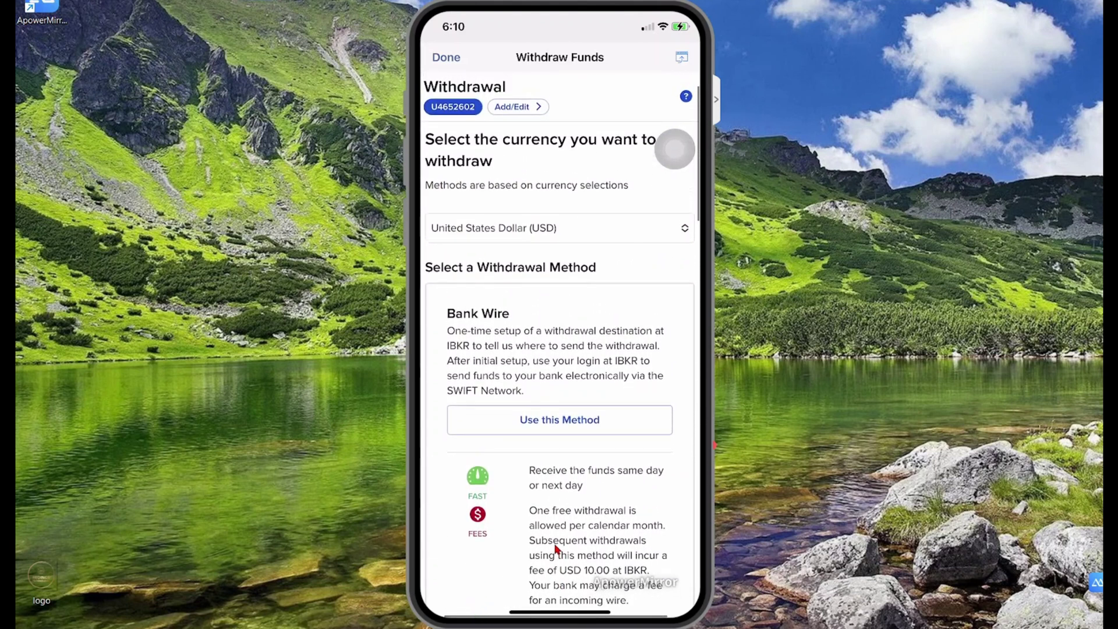